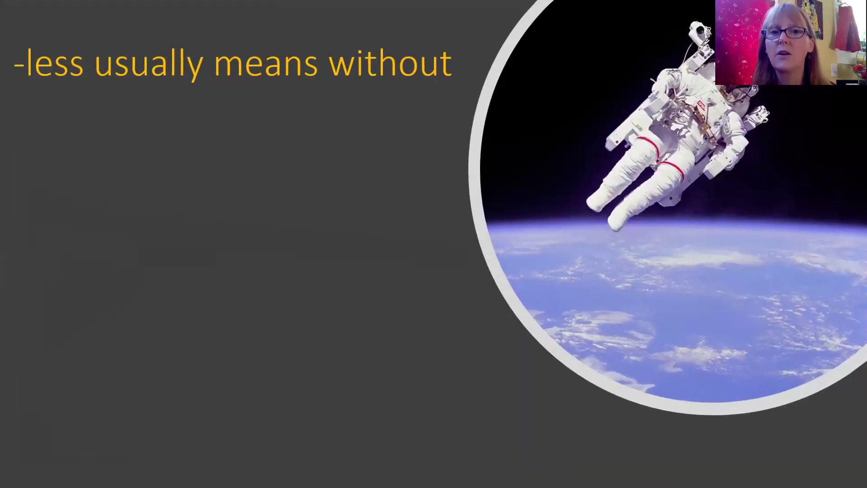
# Reveal the weightless, tasteless, colorless, restless and motionless examples and their sentences one by one
pyautogui.press('Right')
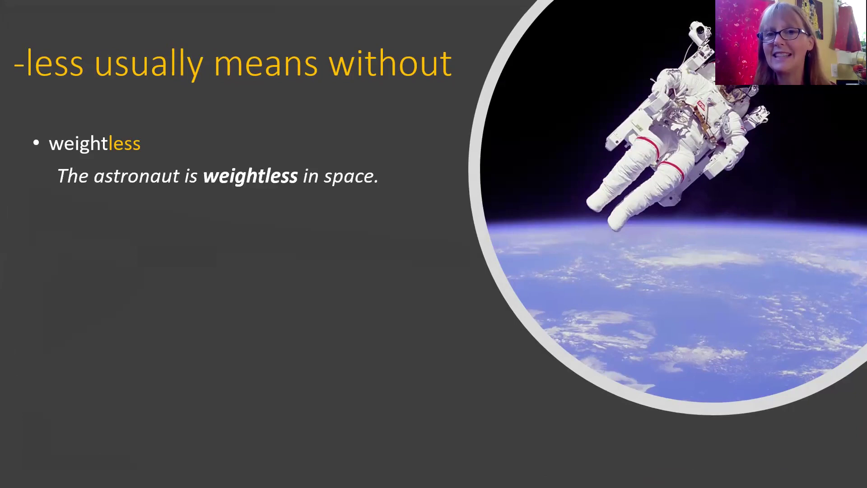
pyautogui.press('Right')
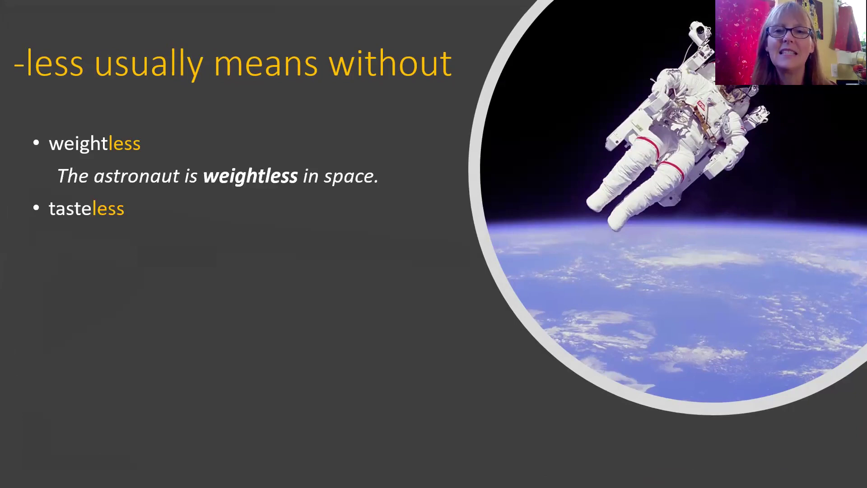
pyautogui.press('Right')
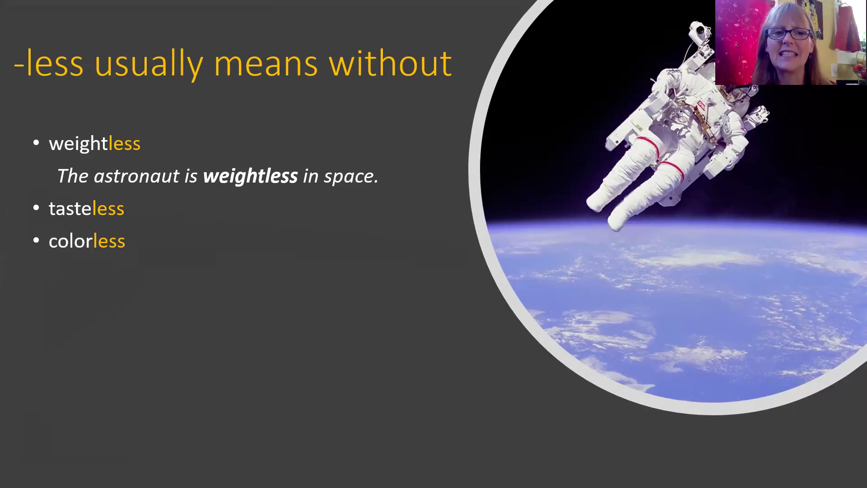
pyautogui.press('Right')
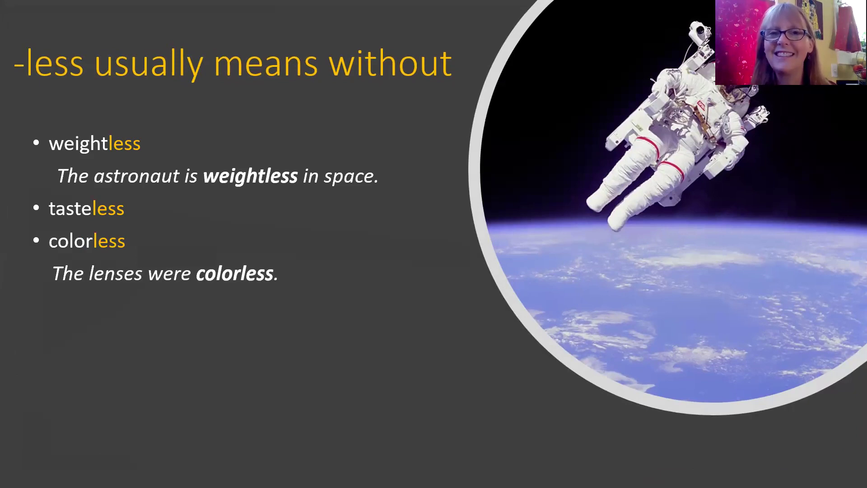
pyautogui.press('Right')
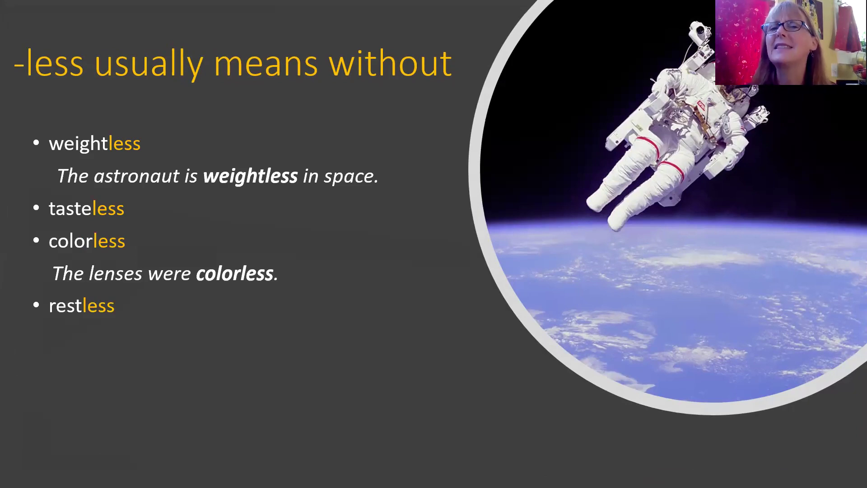
pyautogui.press('Right')
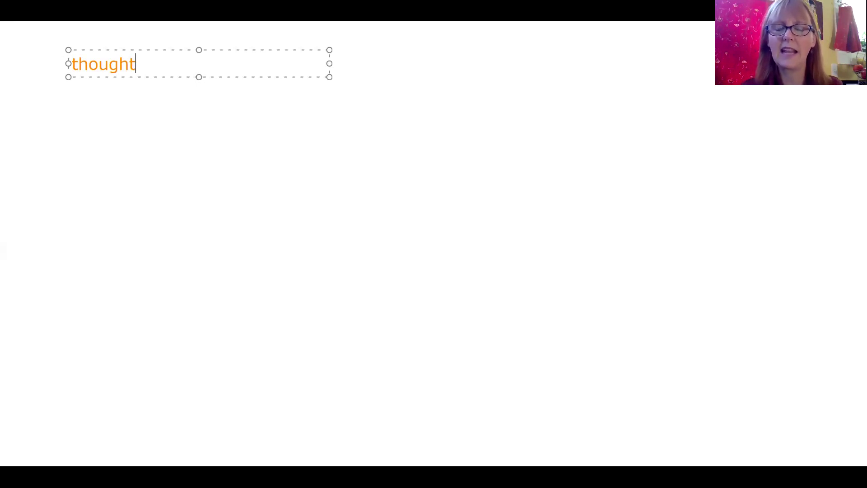
# Complete 'thoughtful', then add 'colorless' and 'brightness' on separate lines, leaving a new line ready
pyautogui.write('ful')
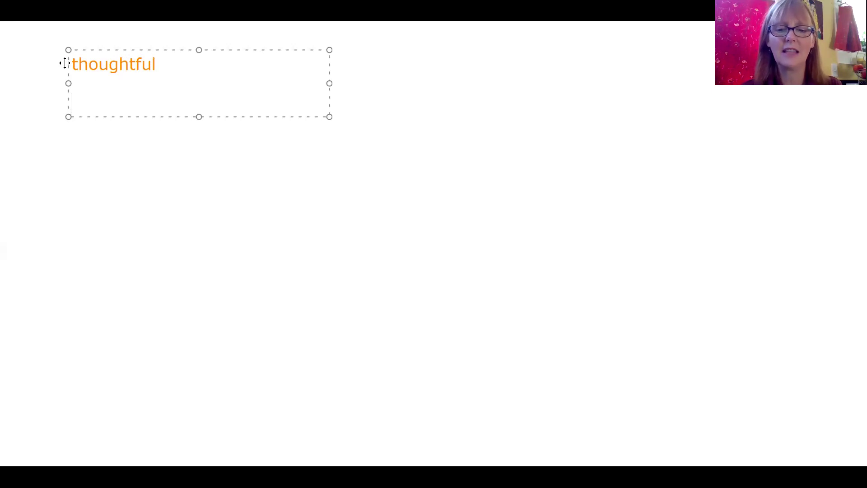
pyautogui.write('colorless')
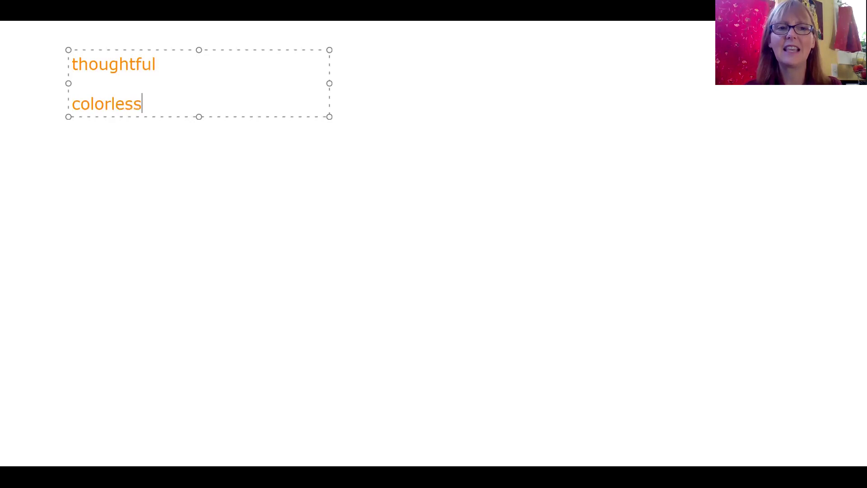
pyautogui.press('Return')
pyautogui.press('Return')
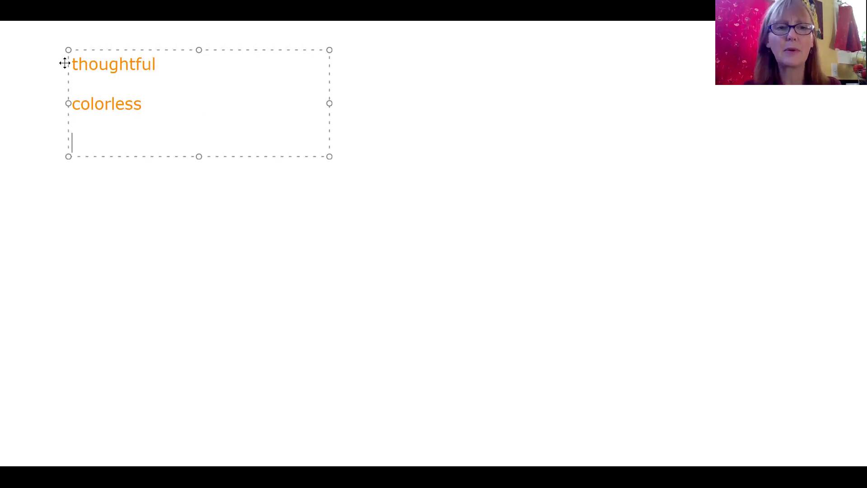
pyautogui.write('bright')
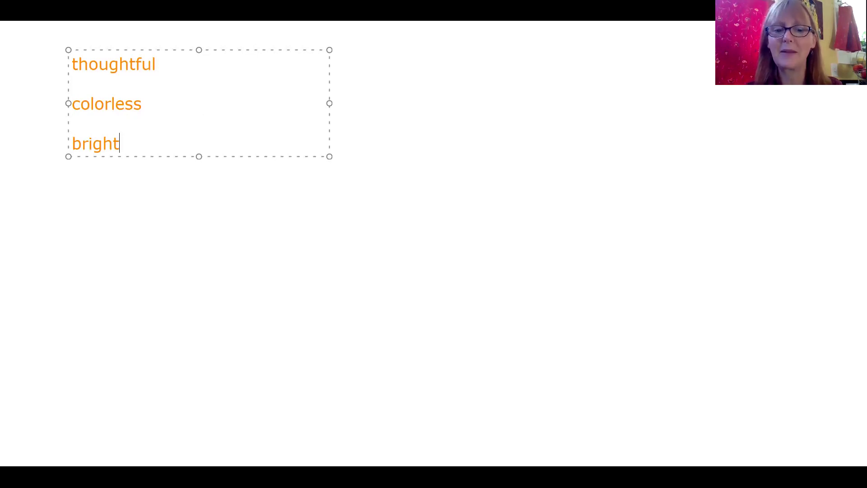
pyautogui.write('ness')
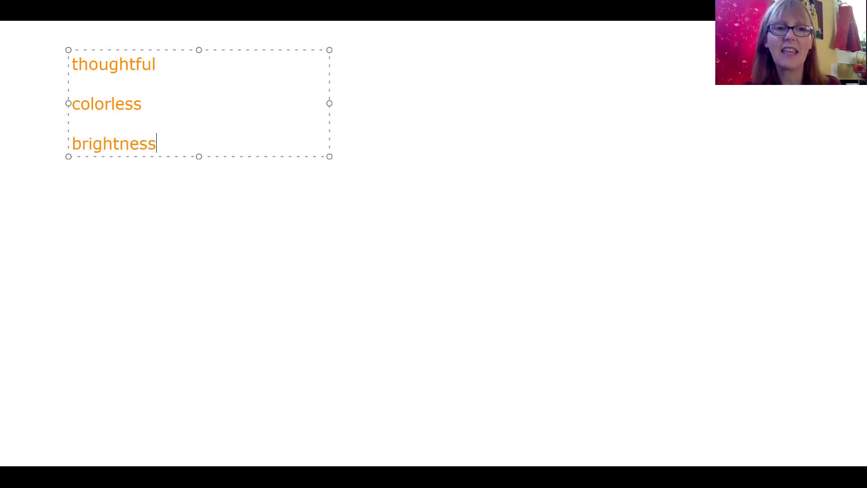
pyautogui.press('Return')
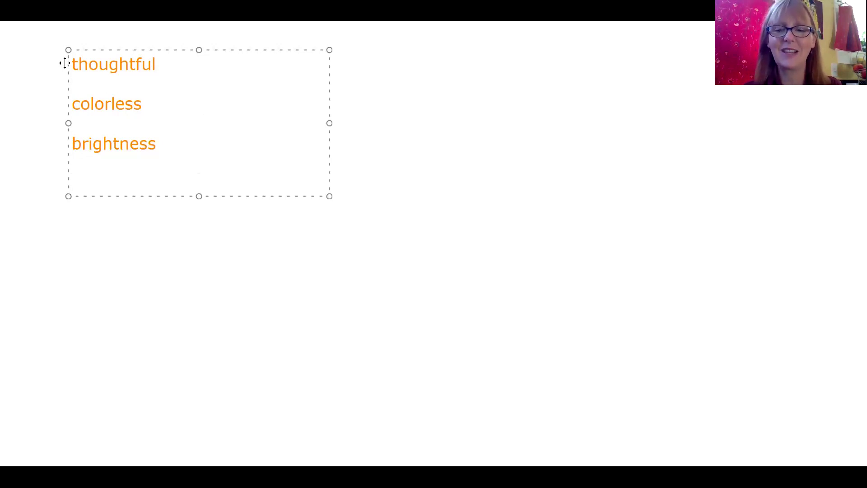
# Type 'office' below 'brightness' and start an empty line beneath it
pyautogui.write('o')
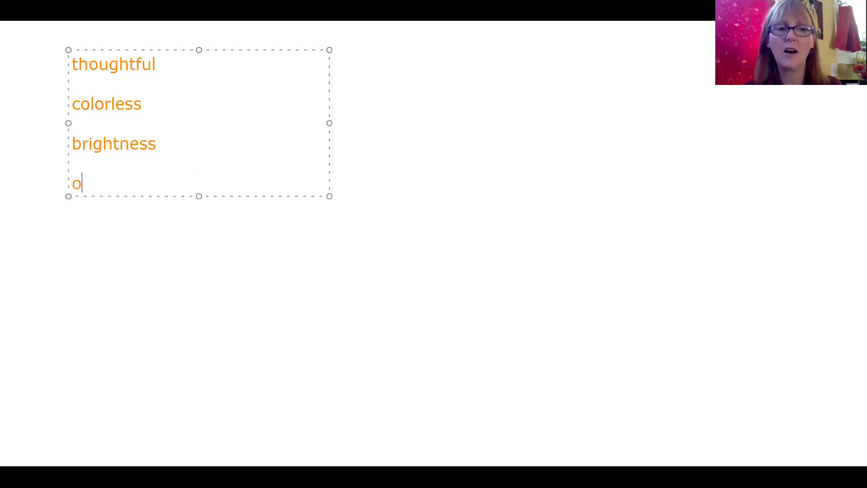
pyautogui.write('f')
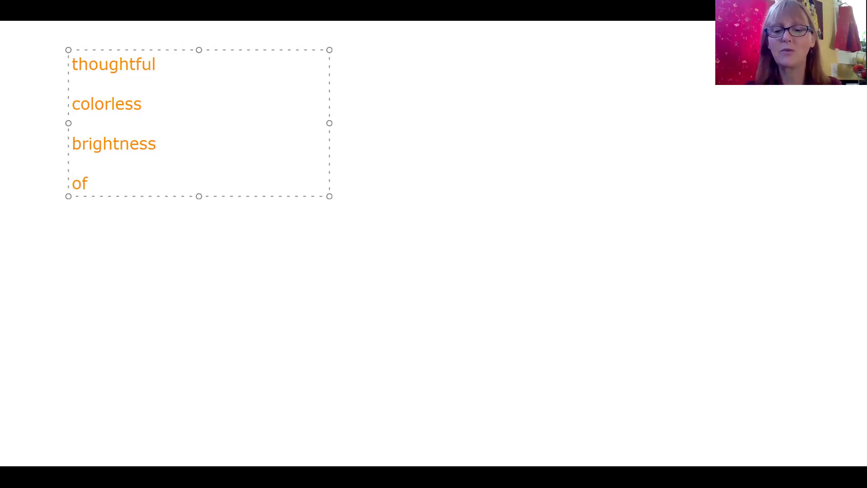
pyautogui.write('f')
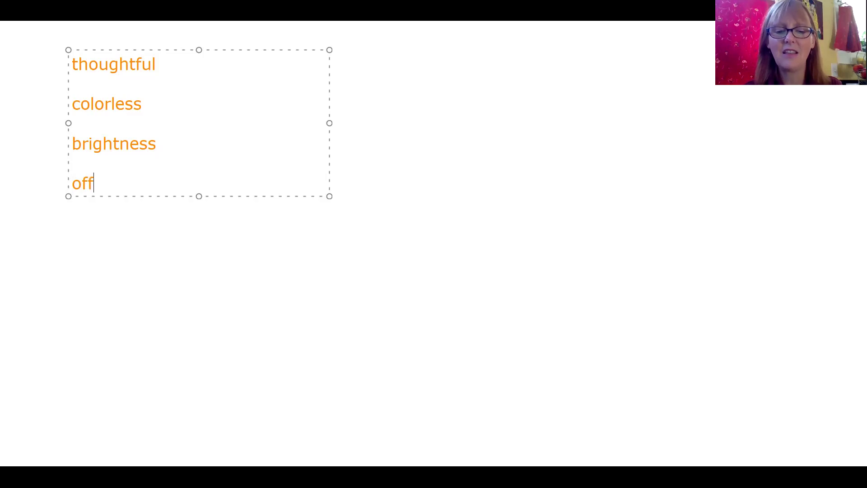
pyautogui.write('ic')
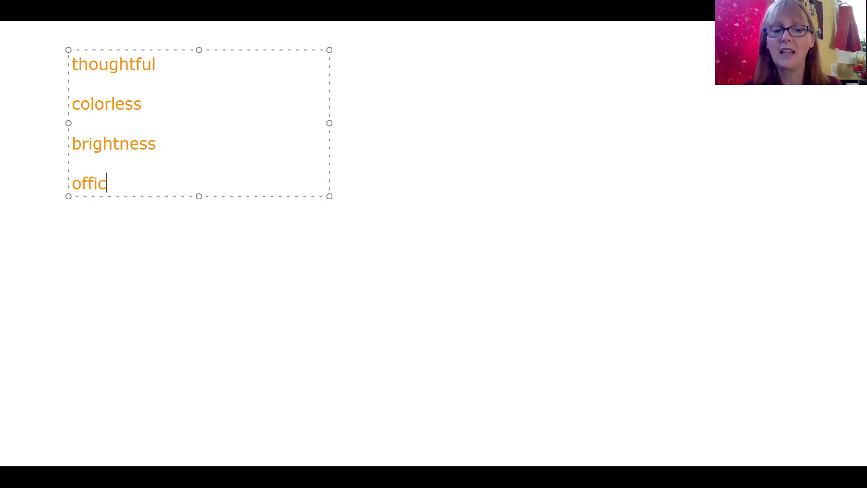
pyautogui.write('e')
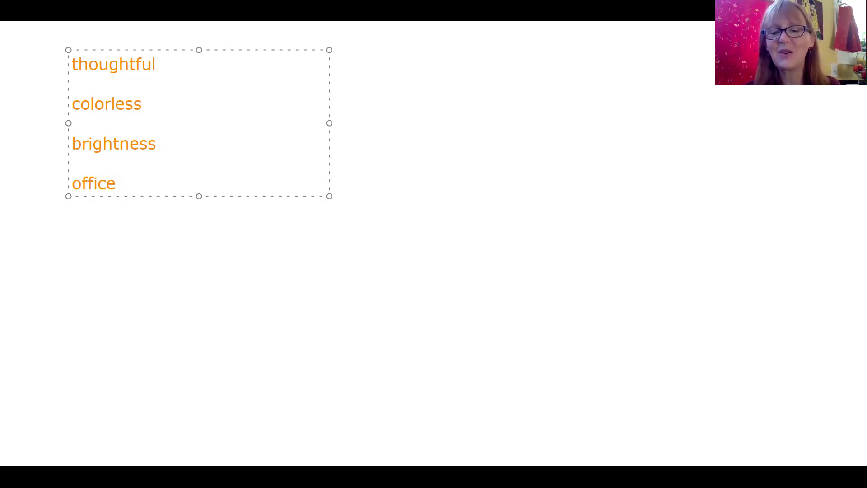
pyautogui.press('Return')
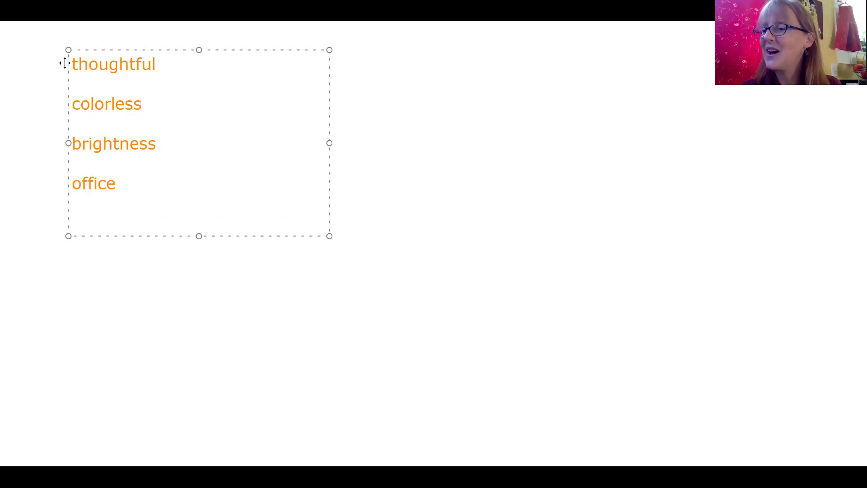
# Add 'tasteless' and 'friendliness' on their own lines, changing friendly's y to i
pyautogui.write('t')
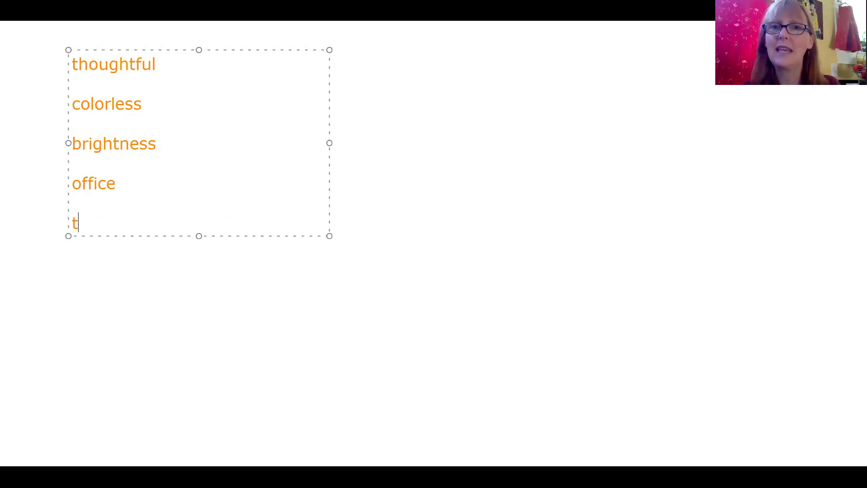
pyautogui.write('ast')
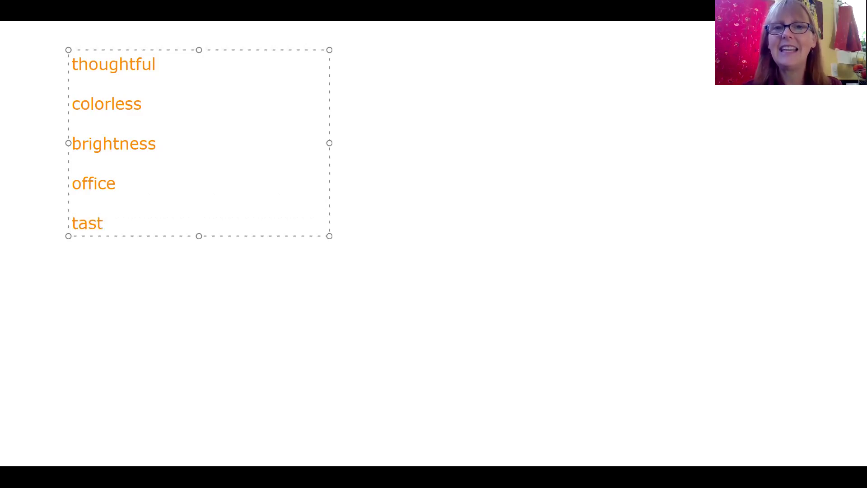
pyautogui.write('e')
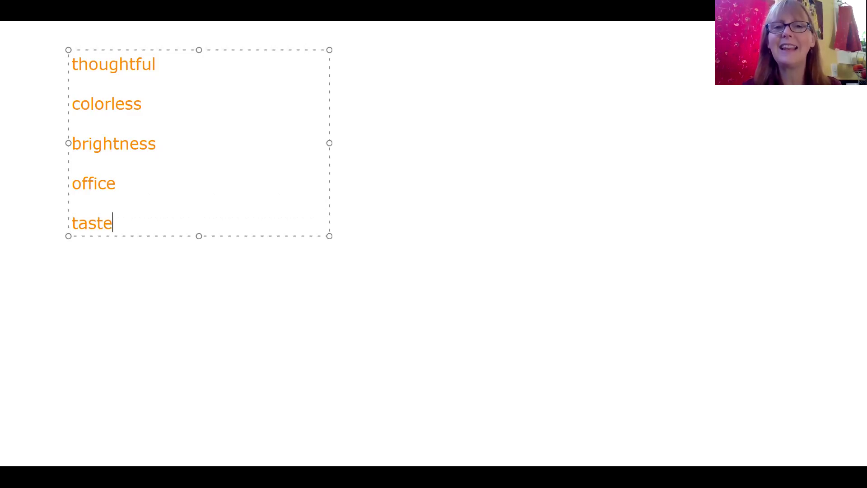
pyautogui.write('l')
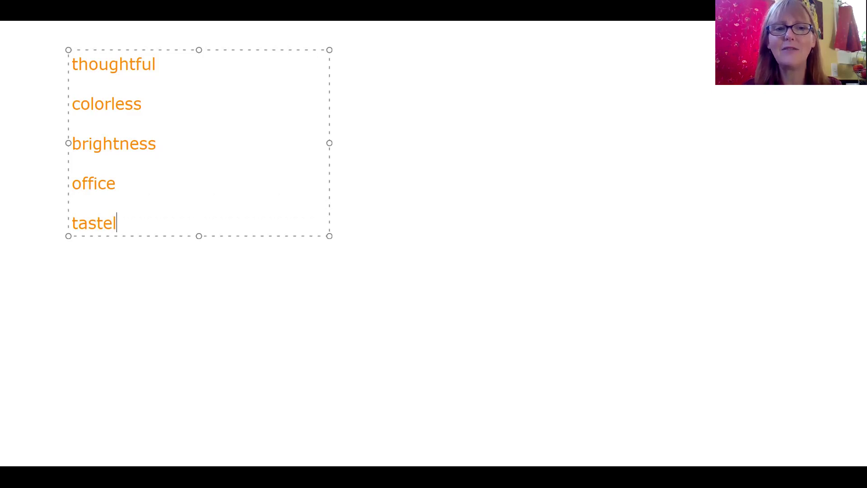
pyautogui.write('ess')
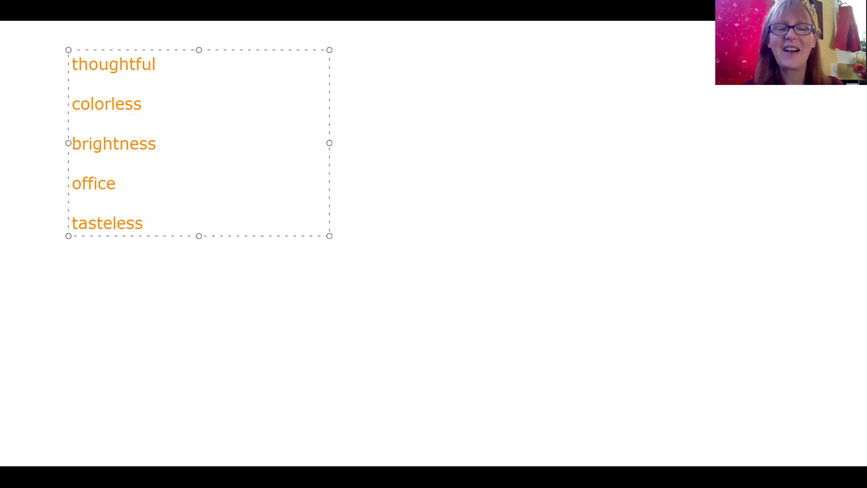
pyautogui.press('Return')
pyautogui.press('Return')
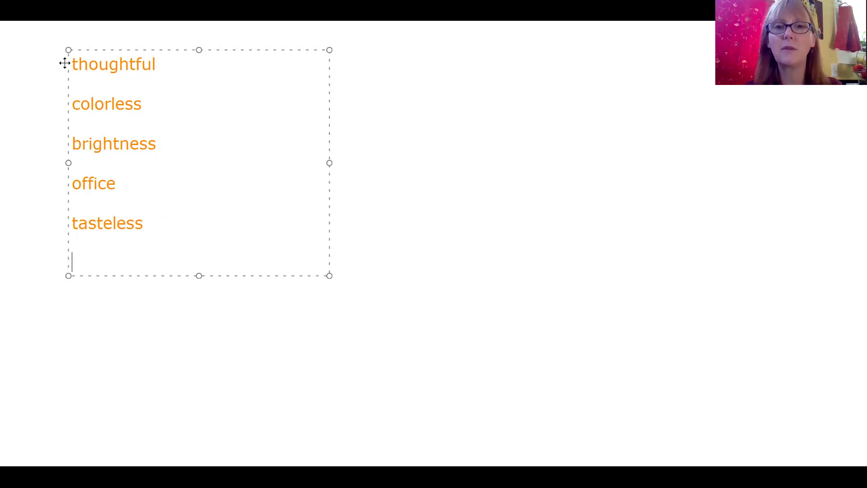
pyautogui.write('frien')
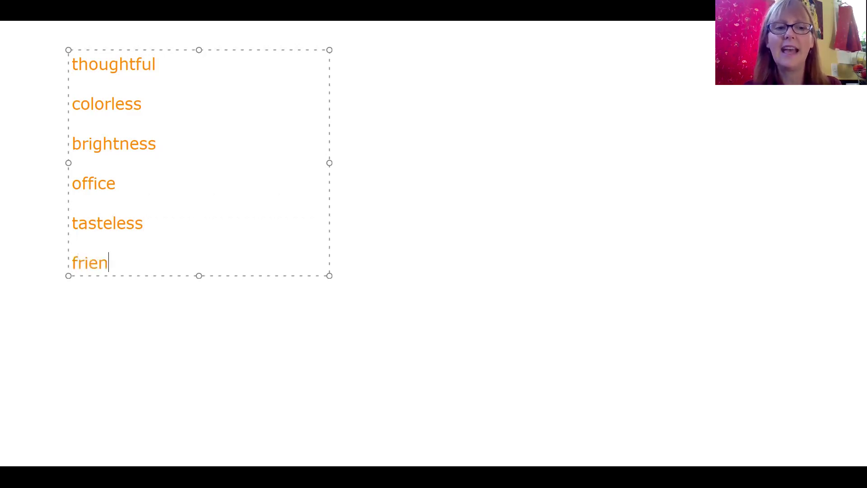
pyautogui.write('d')
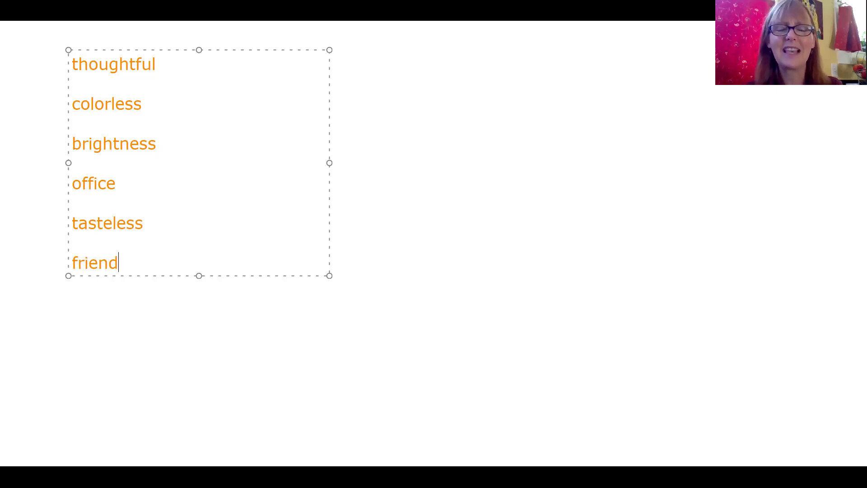
pyautogui.write('ly')
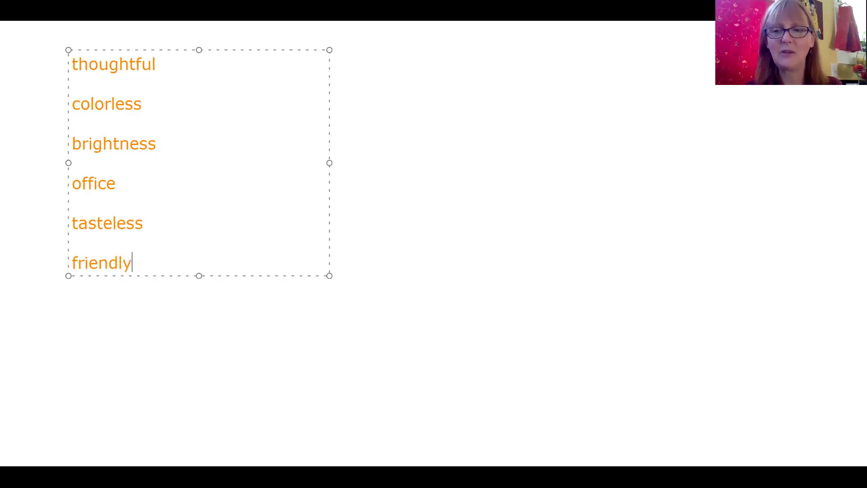
pyautogui.press('BackSpace')
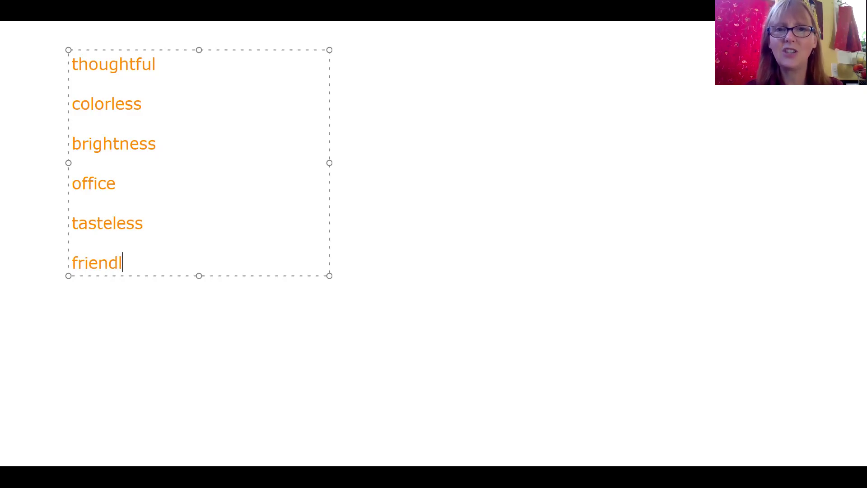
pyautogui.write('i')
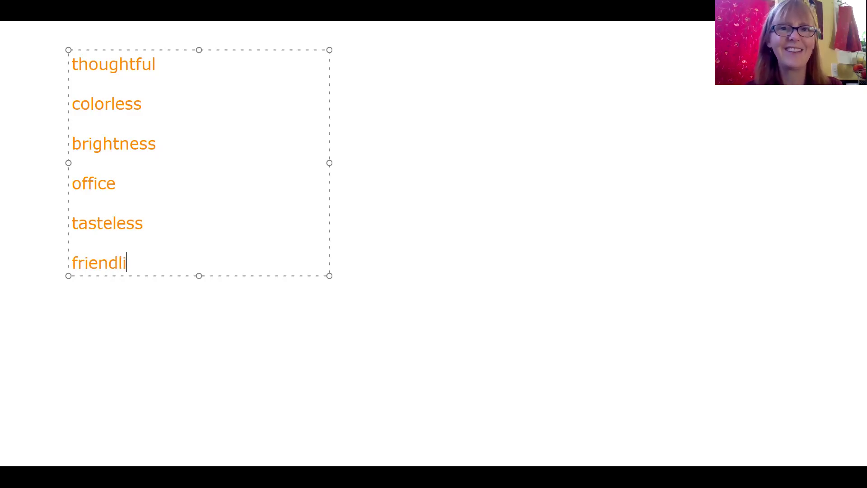
pyautogui.write('ness')
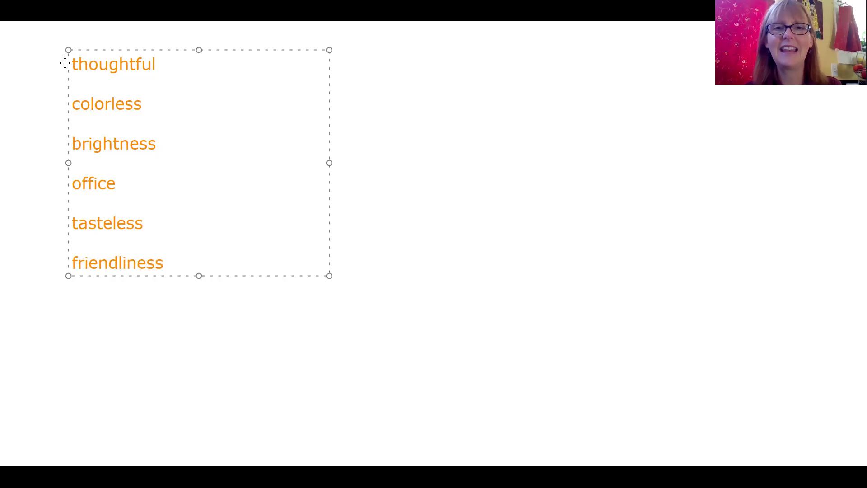
pyautogui.press('Return')
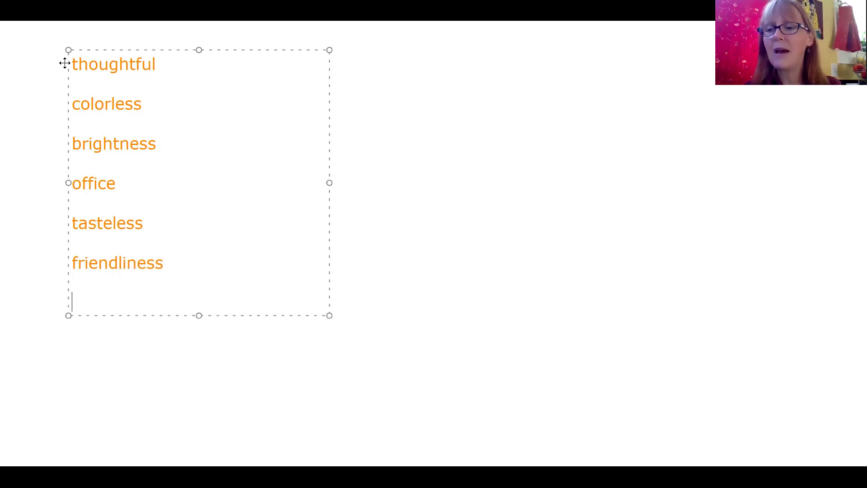
# Add 'mouthful' and then 'fearful' as the last two words of the list
pyautogui.write('mou')
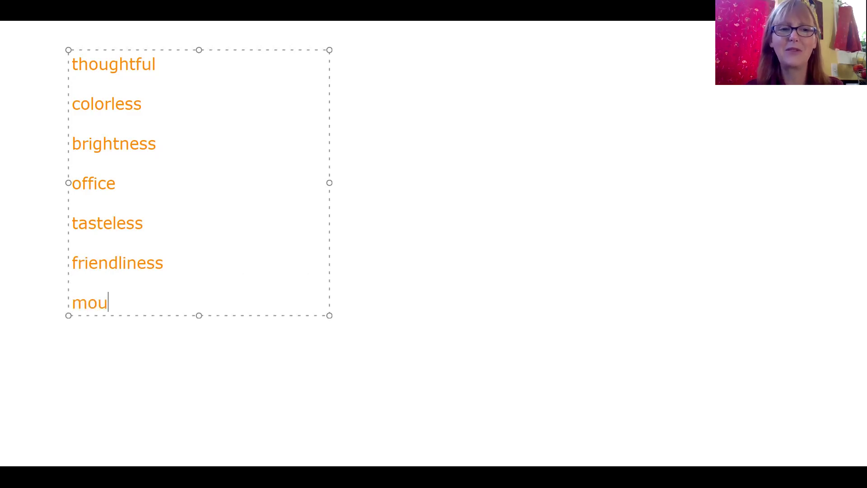
pyautogui.write('th')
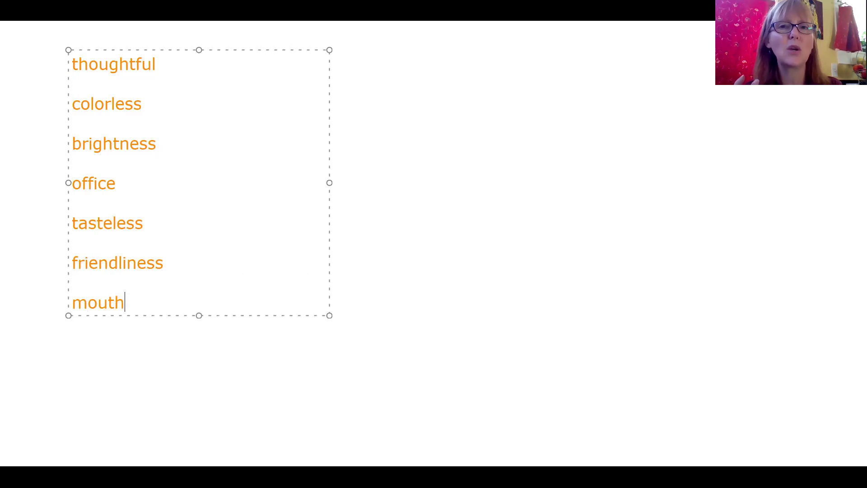
pyautogui.write('ful')
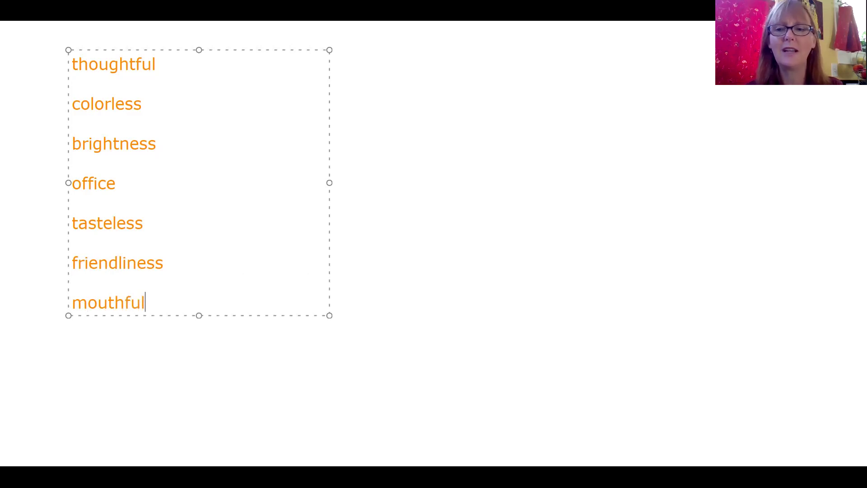
pyautogui.press('Return')
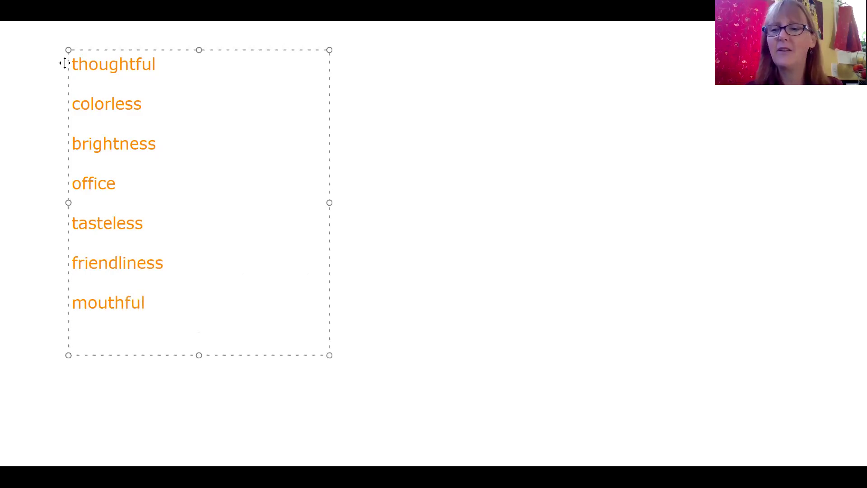
pyautogui.write('fear')
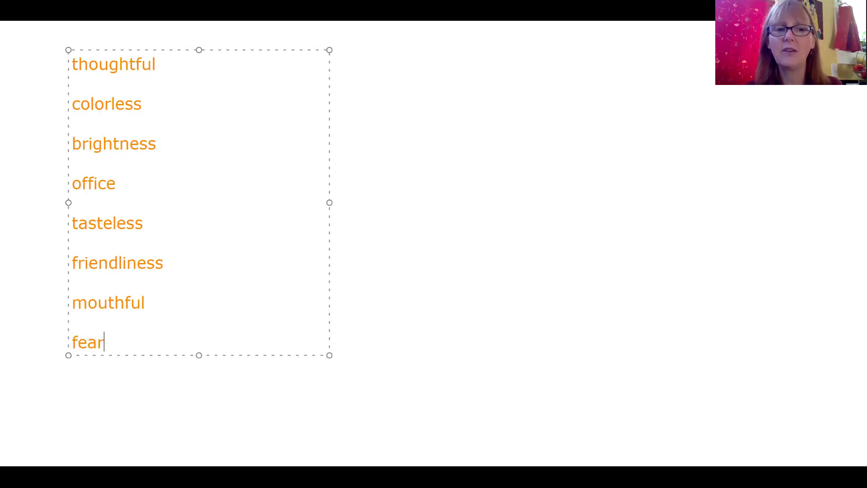
pyautogui.write('fu')
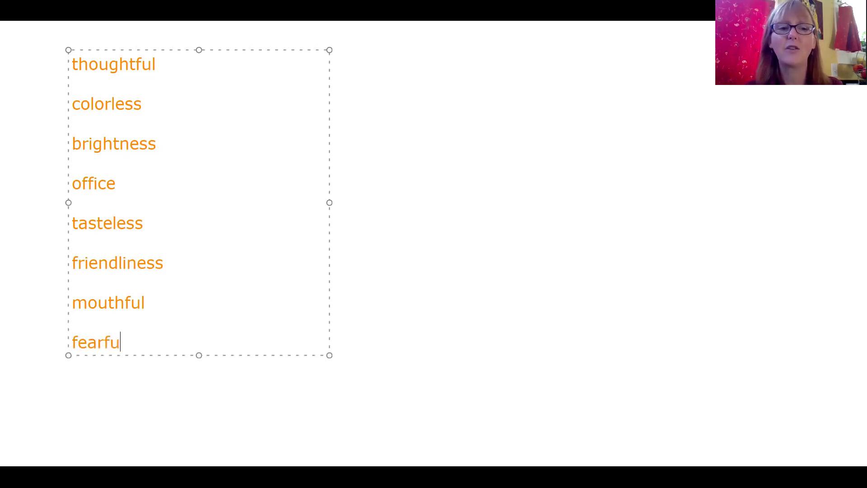
pyautogui.write('l')
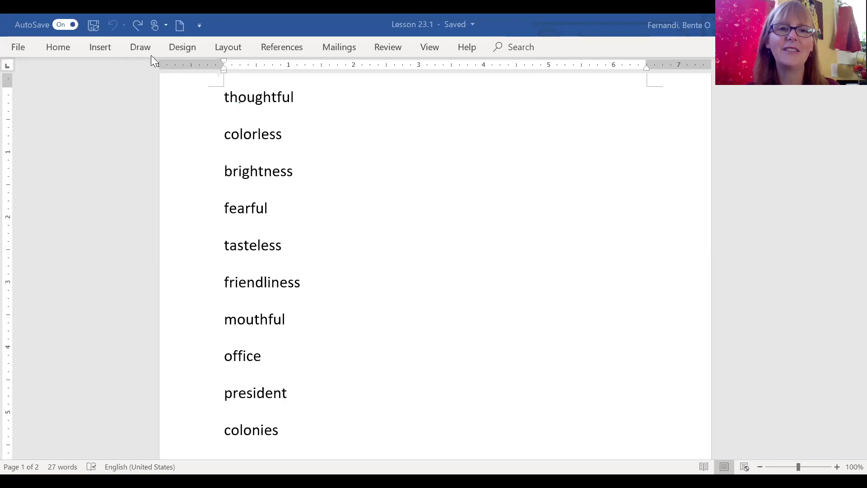
# Underline the base words and the 'ful' and 'less' suffixes in thoughtful and colorless
pyautogui.moveTo(239, 104); pyautogui.dragTo(275, 107)
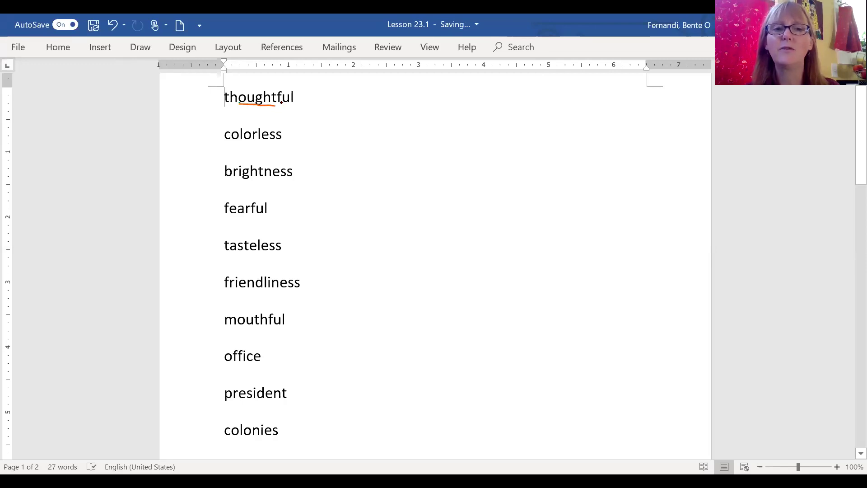
pyautogui.moveTo(281, 104); pyautogui.dragTo(302, 107)
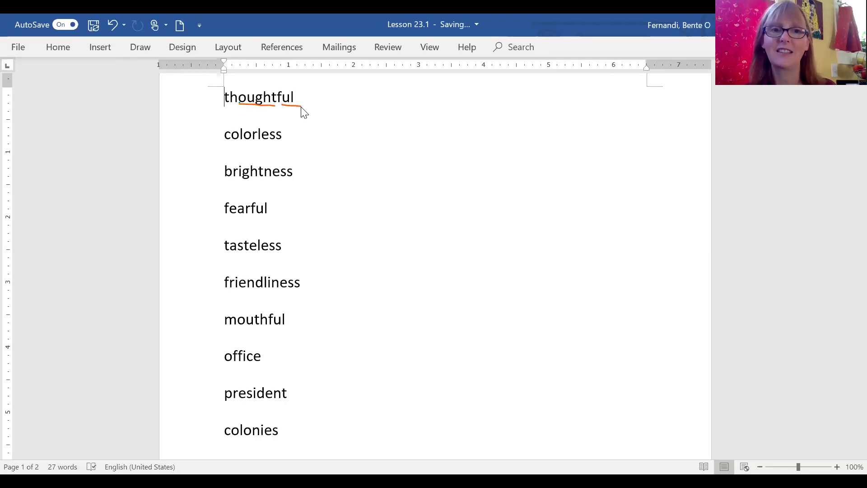
pyautogui.moveTo(226, 142); pyautogui.dragTo(254, 141)
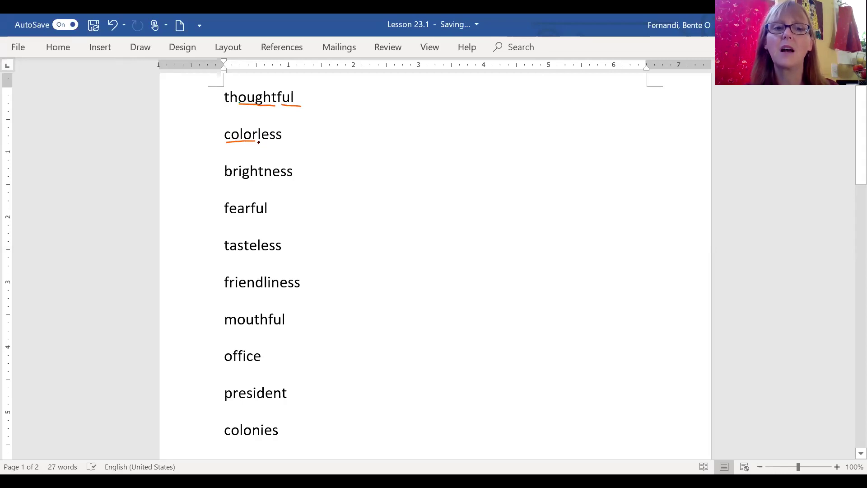
pyautogui.moveTo(259, 143); pyautogui.dragTo(281, 145)
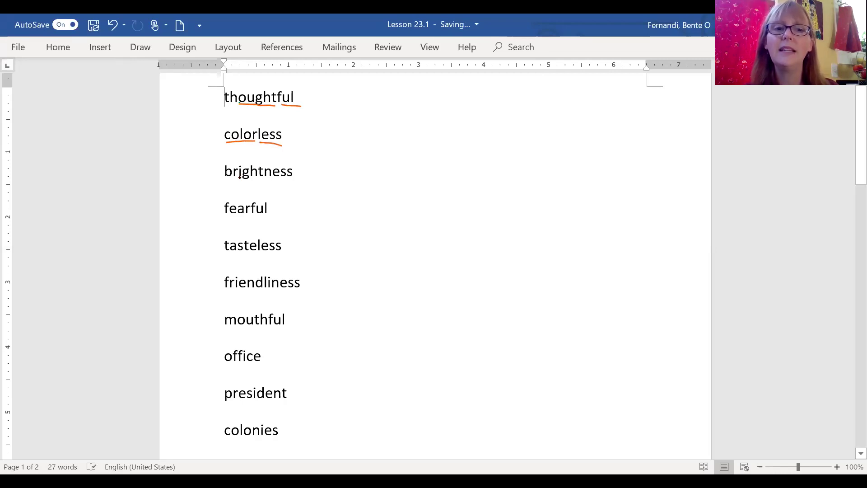
# Underline brightness's base and 'ness', split fearful before 'ful', and mark its 'ea'
pyautogui.moveTo(237, 180); pyautogui.dragTo(254, 180)
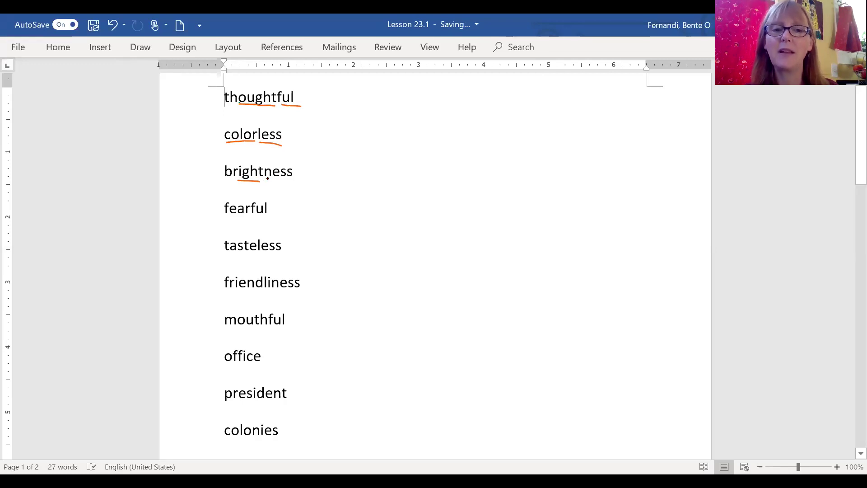
pyautogui.moveTo(267, 179); pyautogui.dragTo(296, 179)
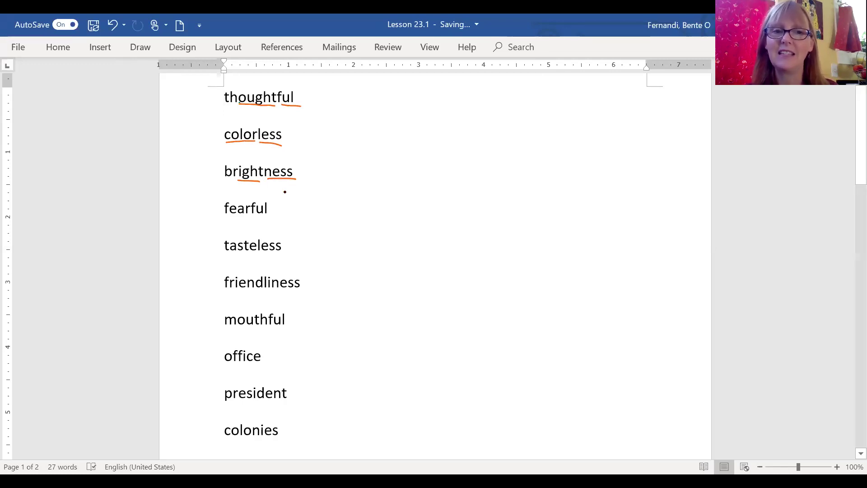
pyautogui.moveTo(255, 192)
pyautogui.mouseDown()
pyautogui.moveTo(251, 221)
pyautogui.moveTo(274, 217)
pyautogui.mouseUp()
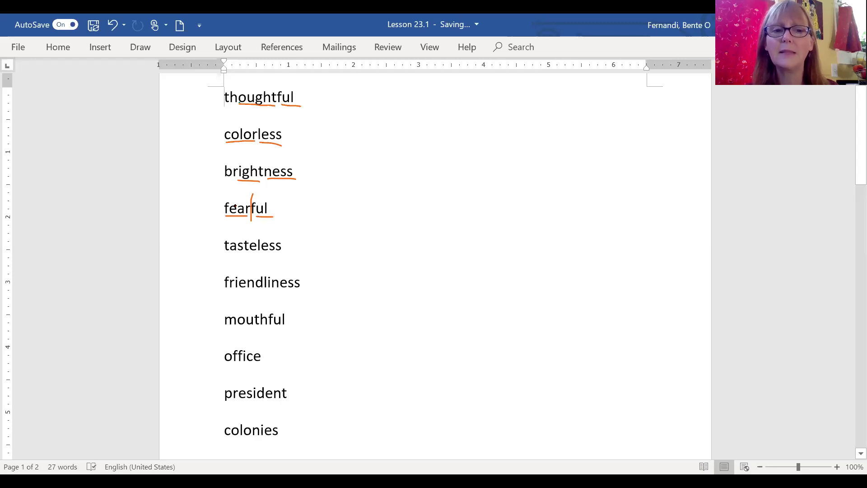
pyautogui.moveTo(233, 203); pyautogui.dragTo(241, 202)
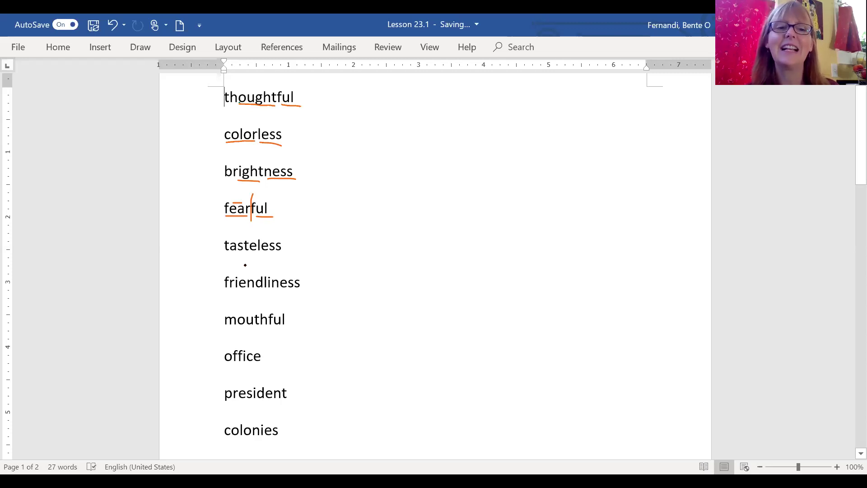
# Underline base words and suffixes in tasteless, friendliness and mouthful, splitting mouthful before 'ful'
pyautogui.moveTo(223, 254); pyautogui.dragTo(253, 255)
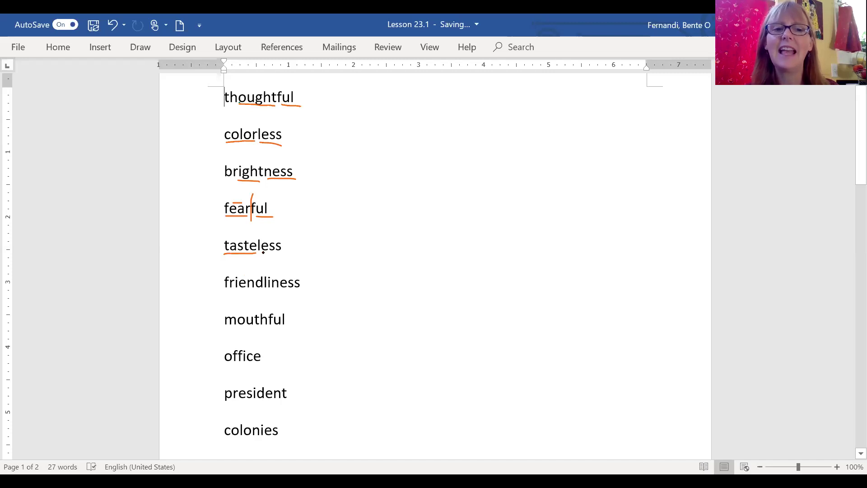
pyautogui.moveTo(260, 254); pyautogui.dragTo(296, 256)
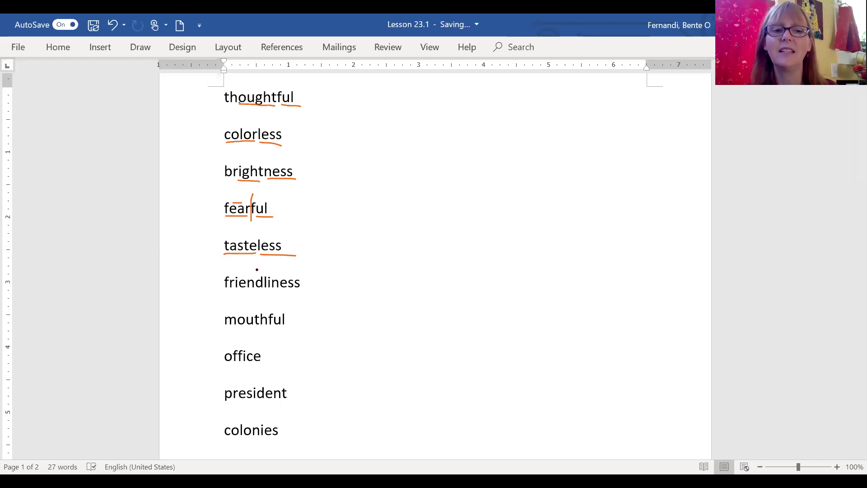
pyautogui.moveTo(227, 290); pyautogui.dragTo(261, 289)
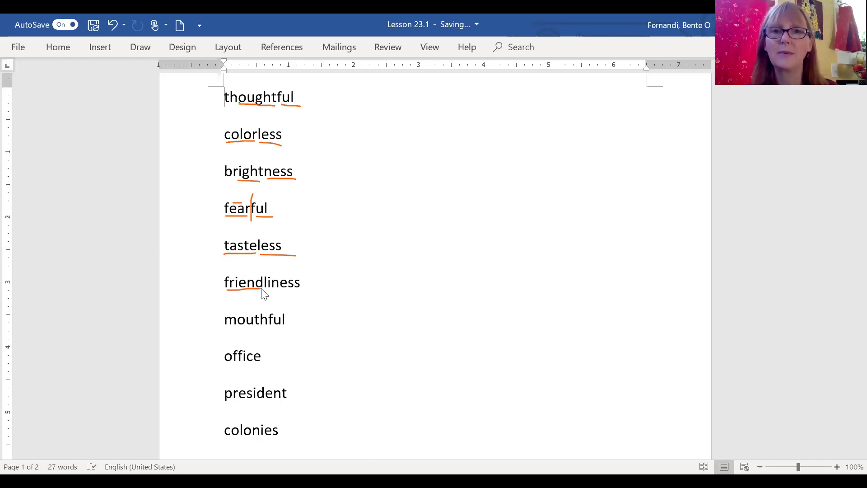
pyautogui.moveTo(264, 289); pyautogui.dragTo(271, 289)
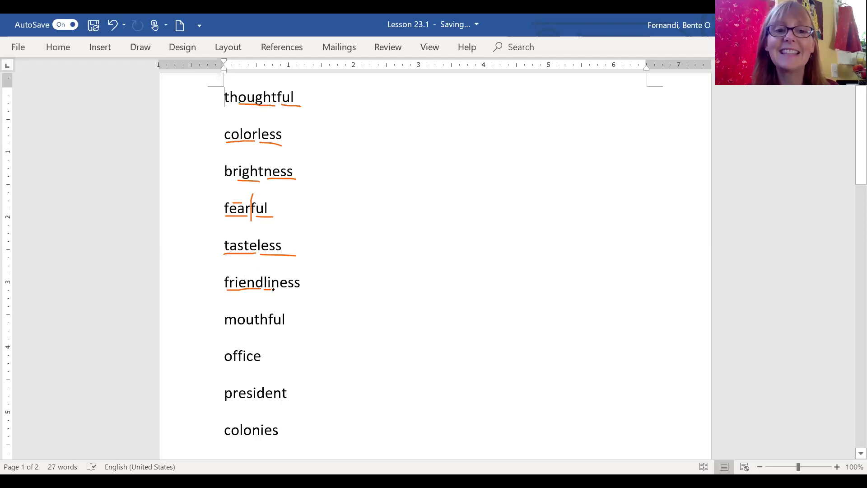
pyautogui.moveTo(276, 291); pyautogui.dragTo(296, 291)
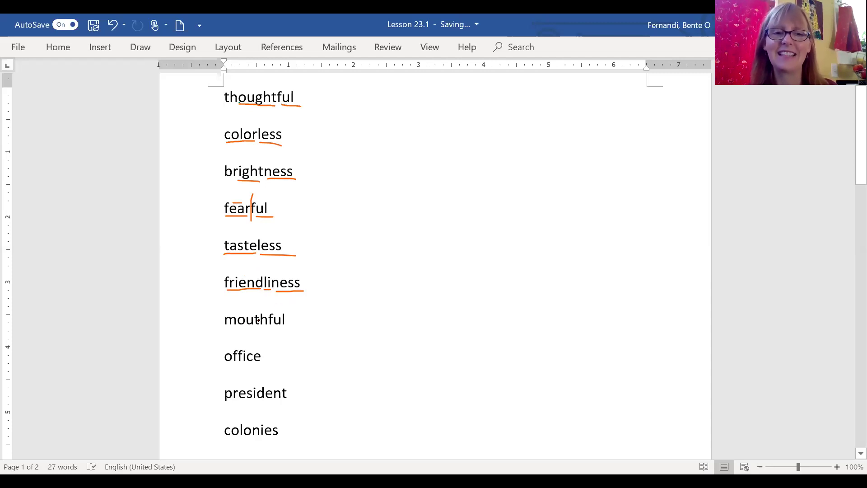
pyautogui.moveTo(226, 327); pyautogui.dragTo(267, 326)
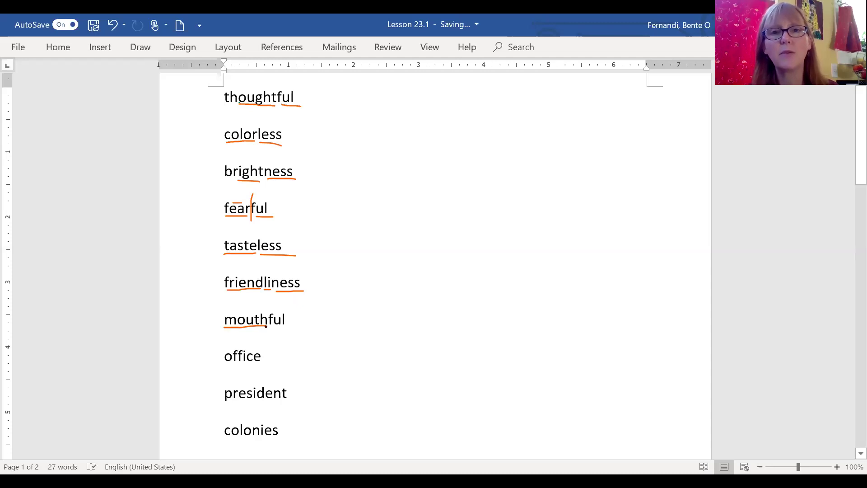
pyautogui.moveTo(268, 307); pyautogui.dragTo(269, 331)
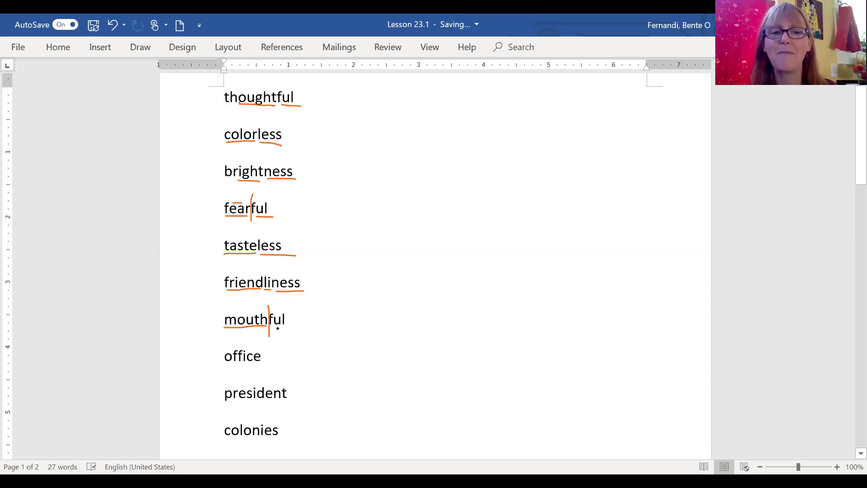
# Mark president's s and ending, put an X above colonies, and underline physical's start
pyautogui.scroll(-3, 277, 328)
pyautogui.scroll(-1, 278, 328)
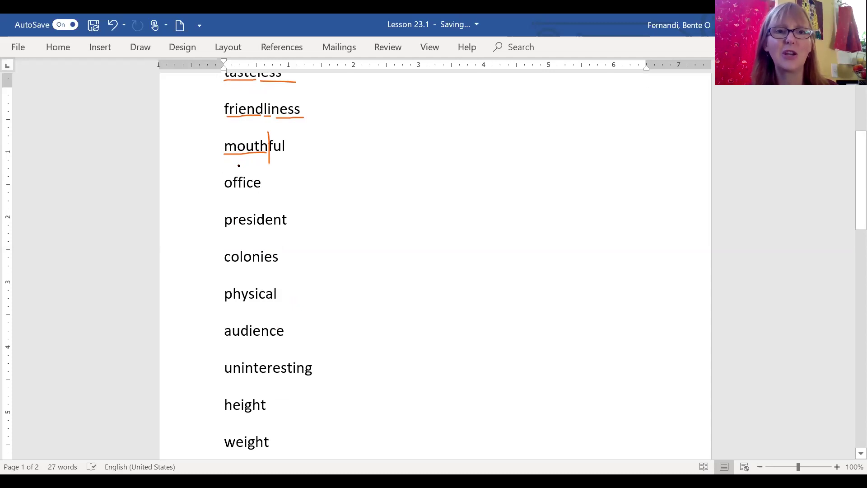
pyautogui.moveTo(239, 166)
pyautogui.mouseDown()
pyautogui.moveTo(239, 200)
pyautogui.moveTo(231, 191)
pyautogui.mouseUp()
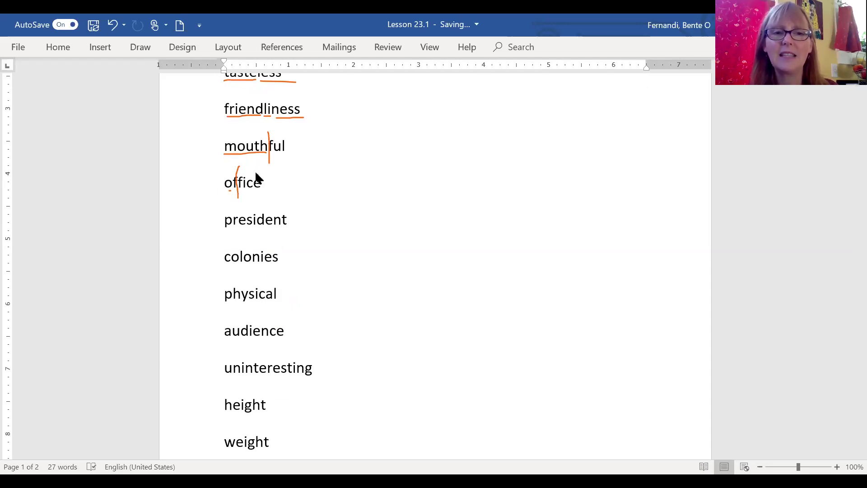
pyautogui.moveTo(258, 175); pyautogui.dragTo(255, 184)
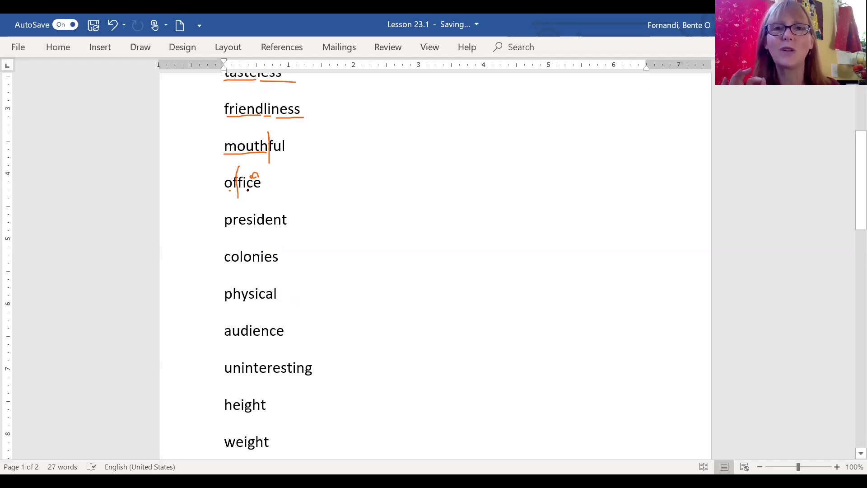
pyautogui.click(254, 228)
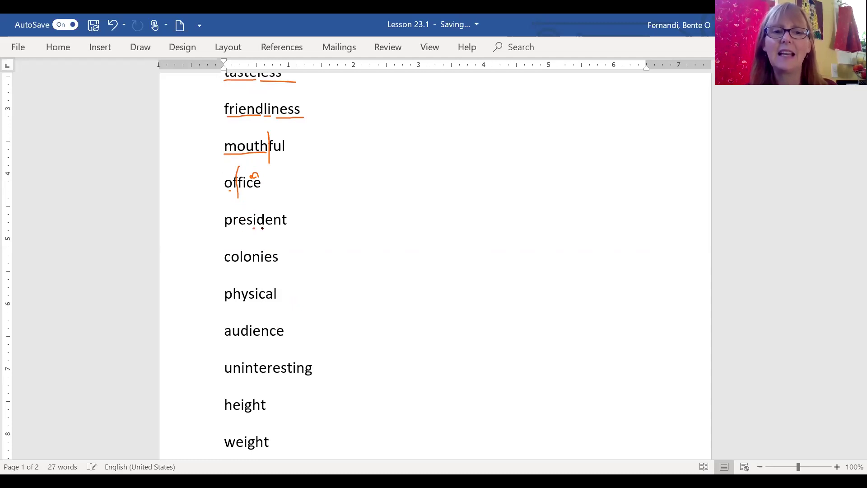
pyautogui.moveTo(262, 227)
pyautogui.mouseDown()
pyautogui.moveTo(295, 225)
pyautogui.moveTo(266, 242)
pyautogui.mouseUp()
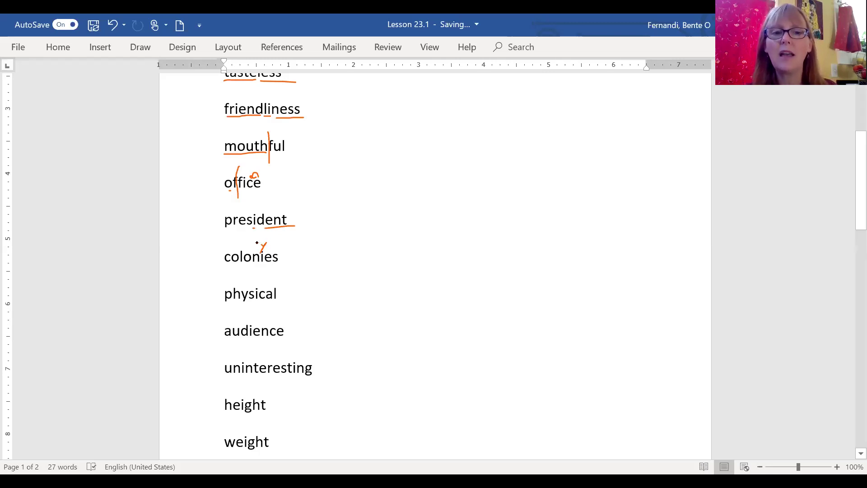
pyautogui.moveTo(257, 242); pyautogui.dragTo(271, 247)
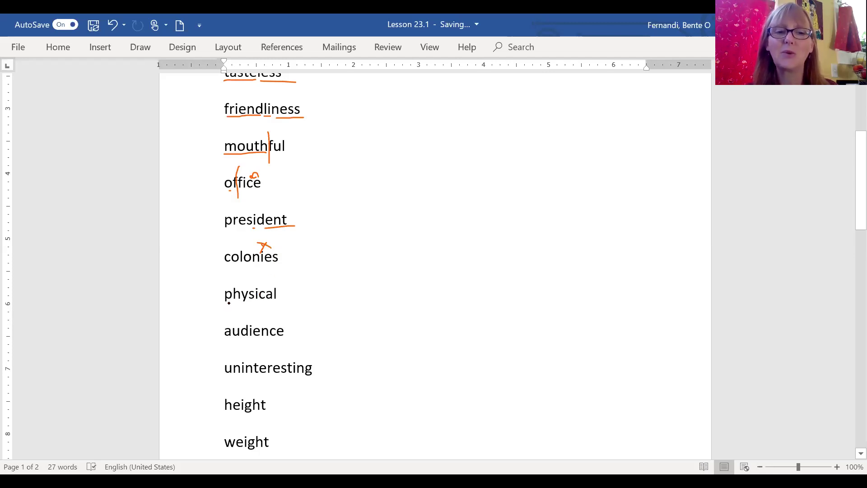
pyautogui.moveTo(231, 303)
pyautogui.mouseDown()
pyautogui.moveTo(255, 304)
pyautogui.moveTo(247, 275)
pyautogui.moveTo(222, 300)
pyautogui.moveTo(274, 304)
pyautogui.mouseUp()
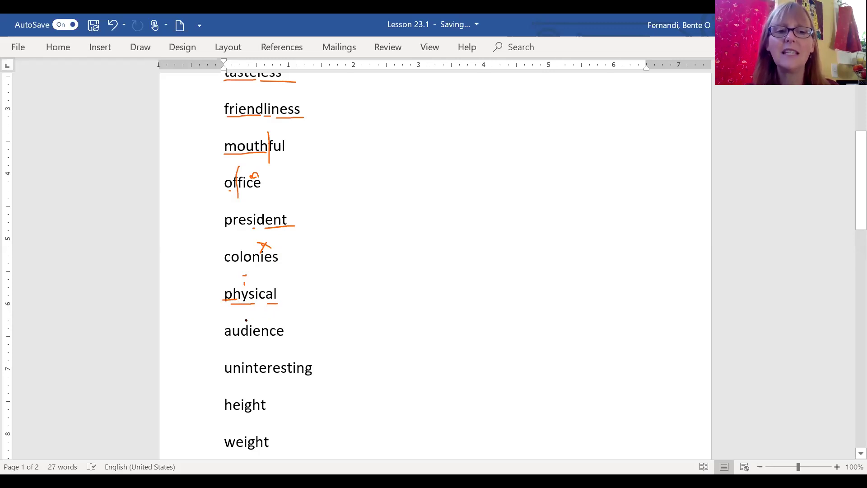
# Divide audience into syllables, circle its silent e, and split uninteresting into un-interesting-ing
pyautogui.moveTo(242, 317); pyautogui.dragTo(240, 345)
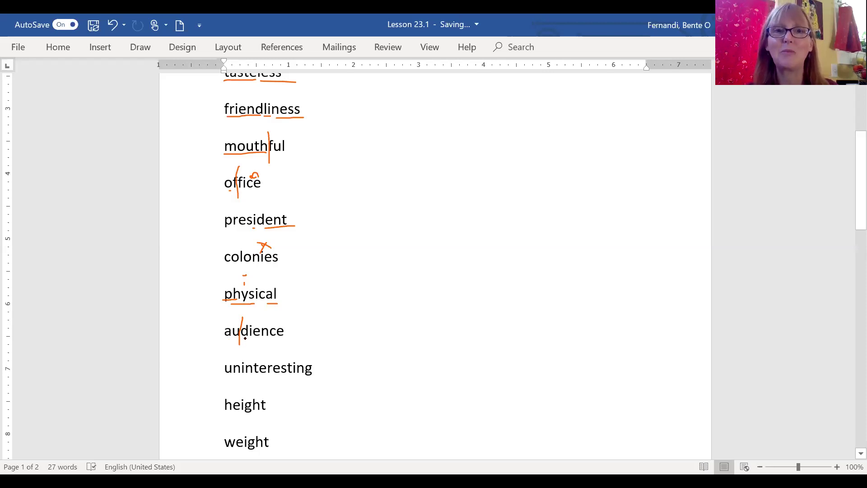
pyautogui.moveTo(241, 341)
pyautogui.mouseDown()
pyautogui.moveTo(257, 322)
pyautogui.moveTo(254, 345)
pyautogui.moveTo(279, 337)
pyautogui.mouseUp()
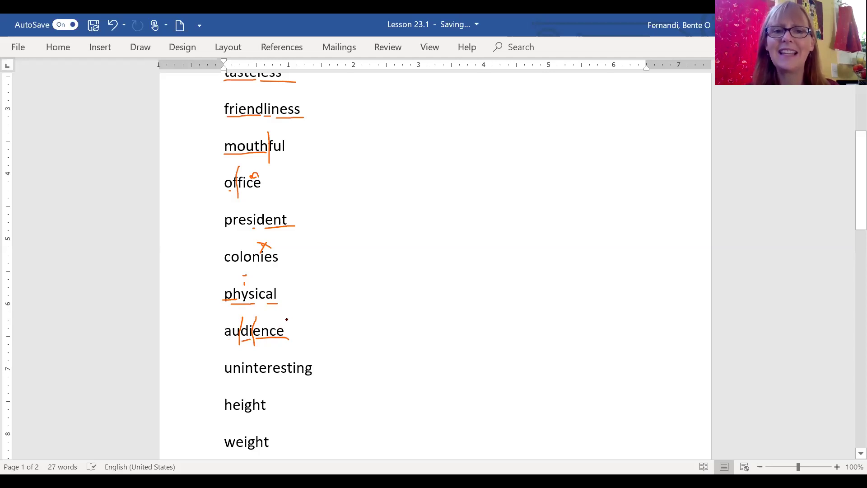
pyautogui.moveTo(283, 322); pyautogui.dragTo(281, 335)
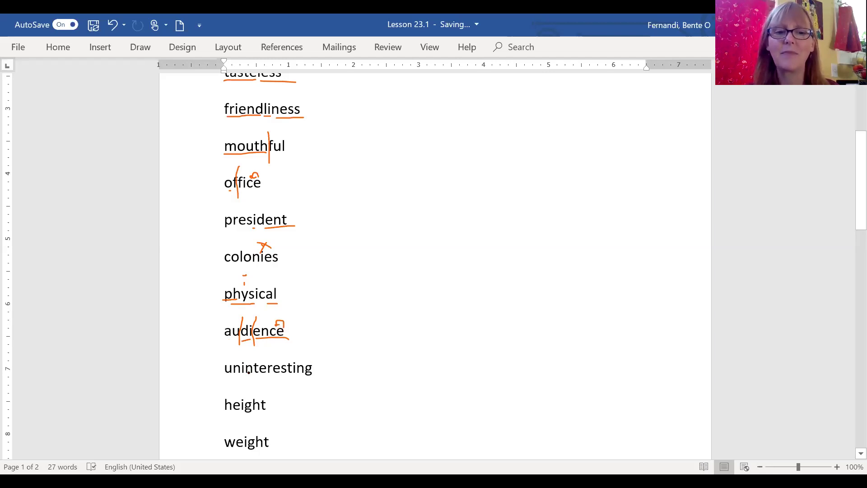
pyautogui.moveTo(240, 356); pyautogui.dragTo(240, 380)
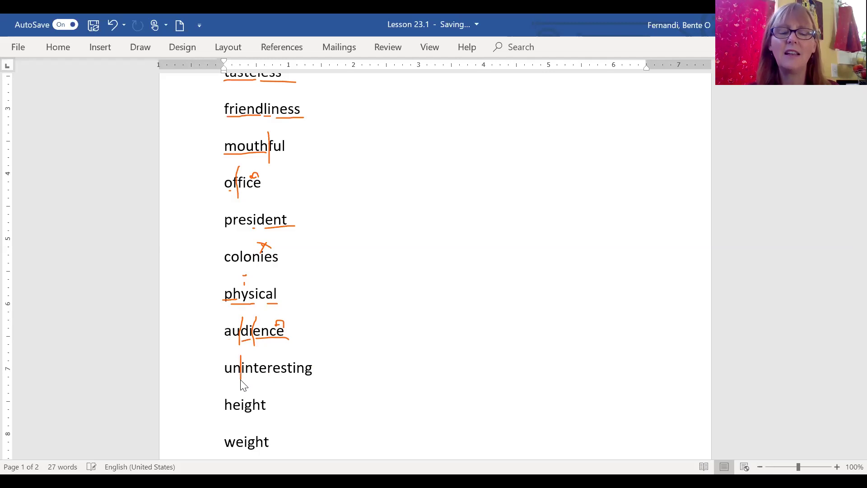
pyautogui.moveTo(292, 356); pyautogui.dragTo(294, 381)
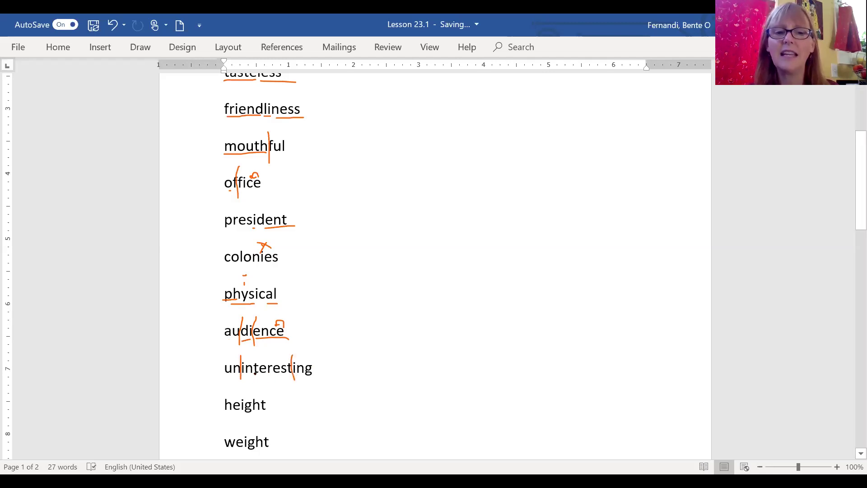
pyautogui.moveTo(241, 374); pyautogui.dragTo(285, 374)
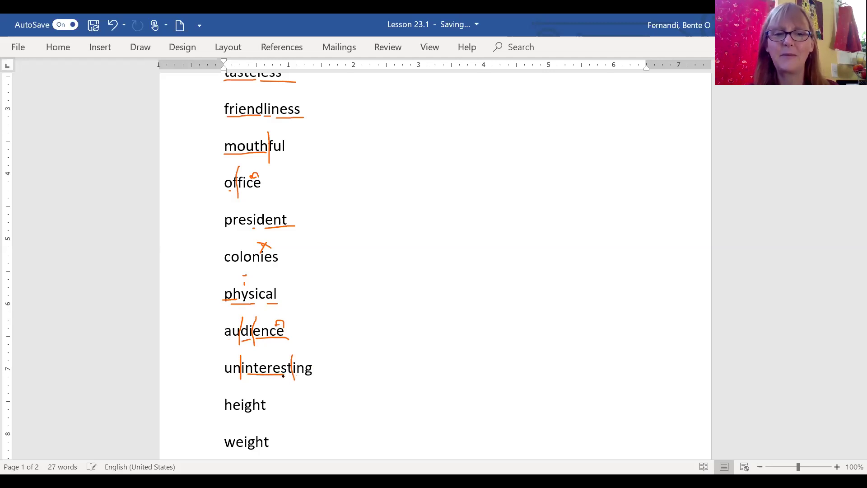
# Underline 'ght' in height and 'eight' in weight, scrolling down to page 2
pyautogui.moveTo(236, 411); pyautogui.dragTo(261, 412)
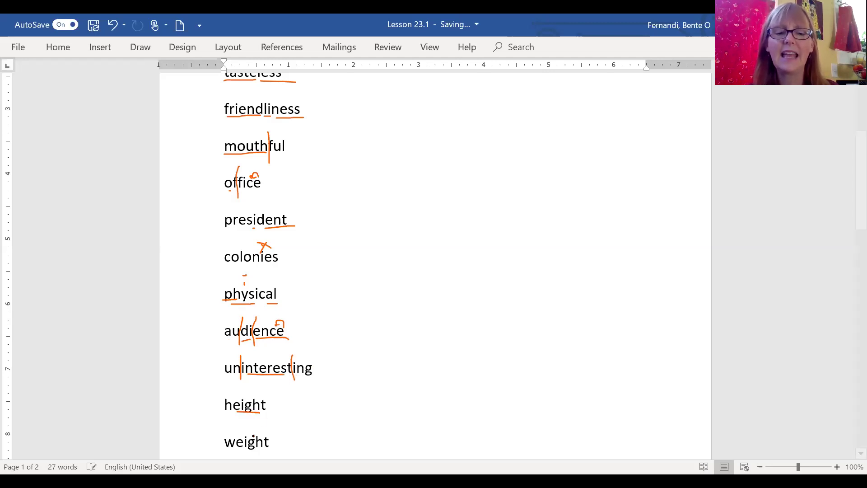
pyautogui.scroll(-5, 436, 262)
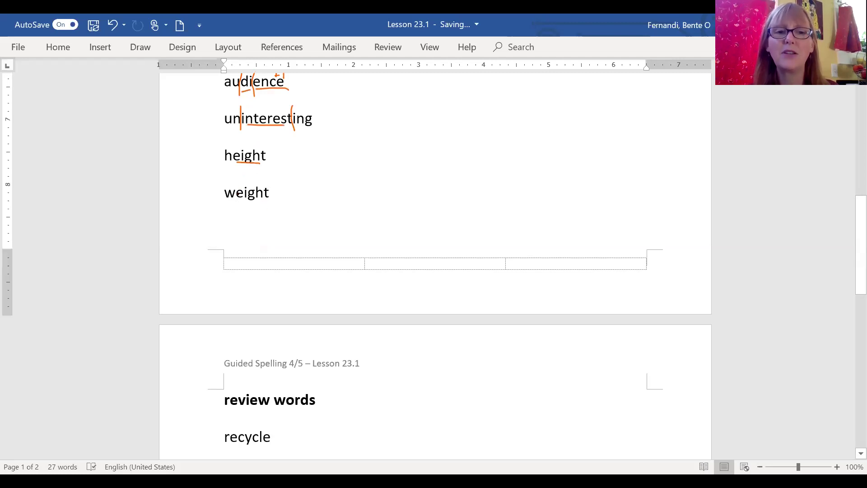
pyautogui.moveTo(238, 202); pyautogui.dragTo(270, 203)
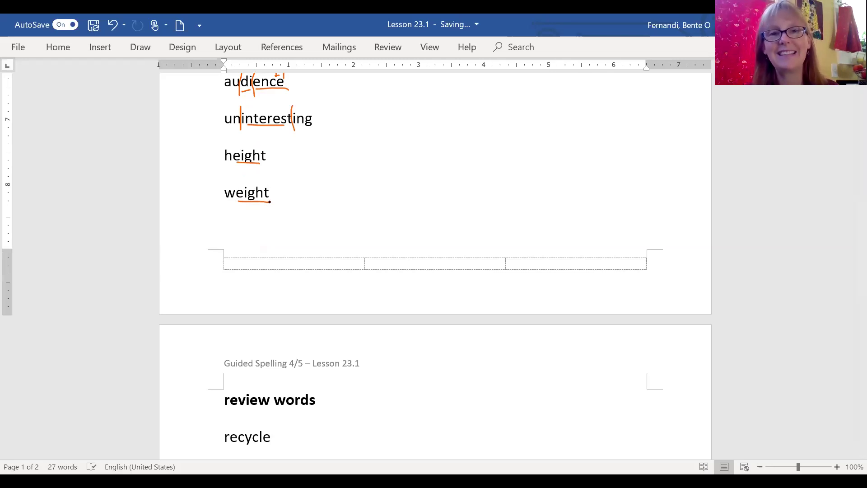
pyautogui.scroll(-5, 270, 202)
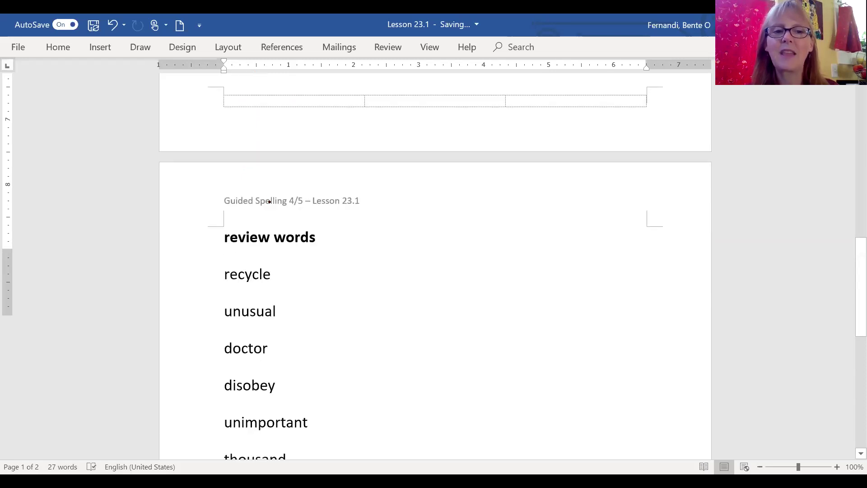
# Split 're' from recycle and divide unusual, underlining its 'al' ending
pyautogui.scroll(-3, 270, 202)
pyautogui.moveTo(237, 137); pyautogui.dragTo(237, 164)
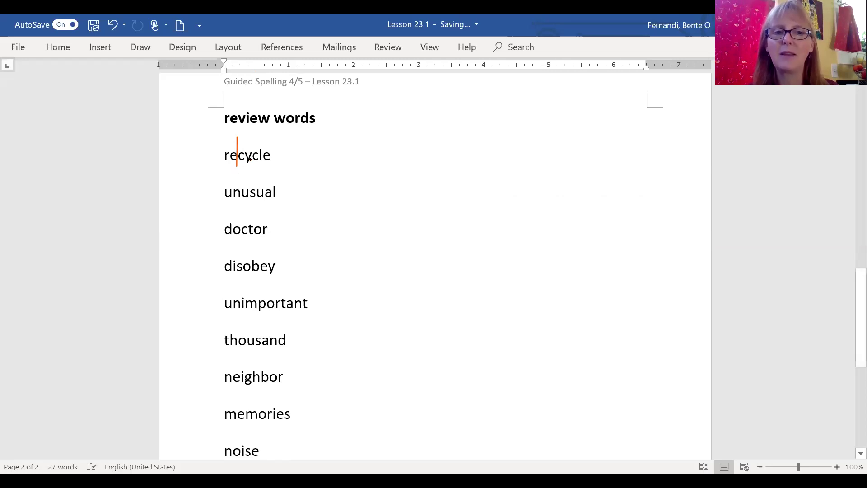
pyautogui.moveTo(256, 166); pyautogui.dragTo(273, 166)
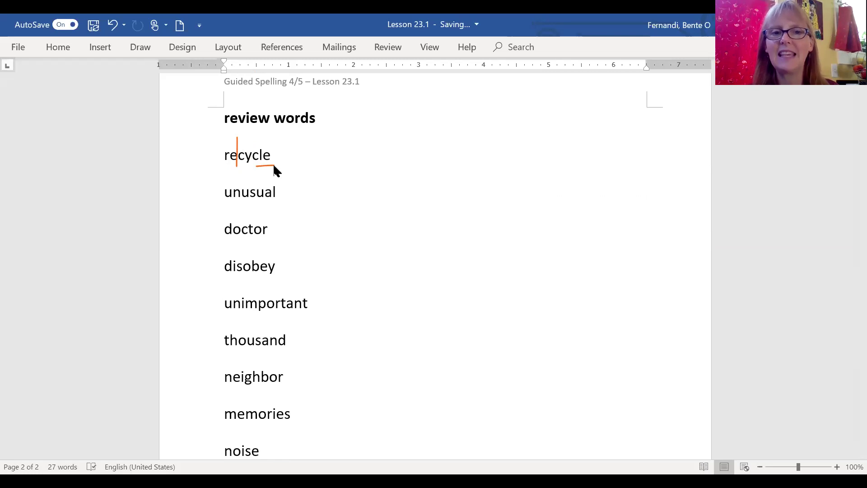
pyautogui.moveTo(241, 178)
pyautogui.mouseDown()
pyautogui.moveTo(241, 203)
pyautogui.moveTo(260, 200)
pyautogui.moveTo(251, 207)
pyautogui.mouseUp()
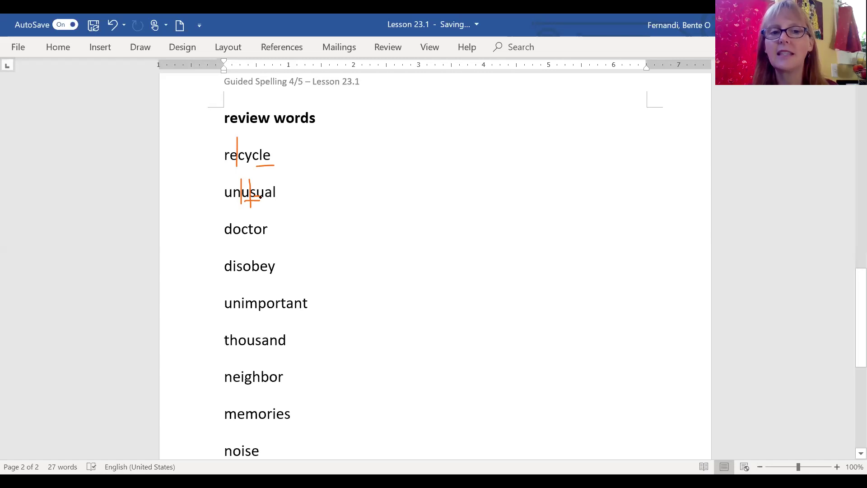
pyautogui.moveTo(267, 200); pyautogui.dragTo(277, 201)
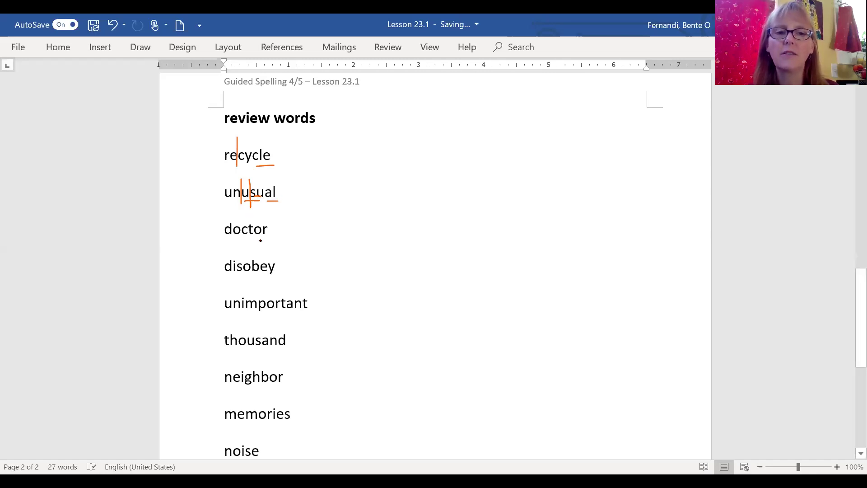
# Underline the 'or' ending in doctor and split disobey after its prefix
pyautogui.moveTo(256, 238); pyautogui.dragTo(268, 239)
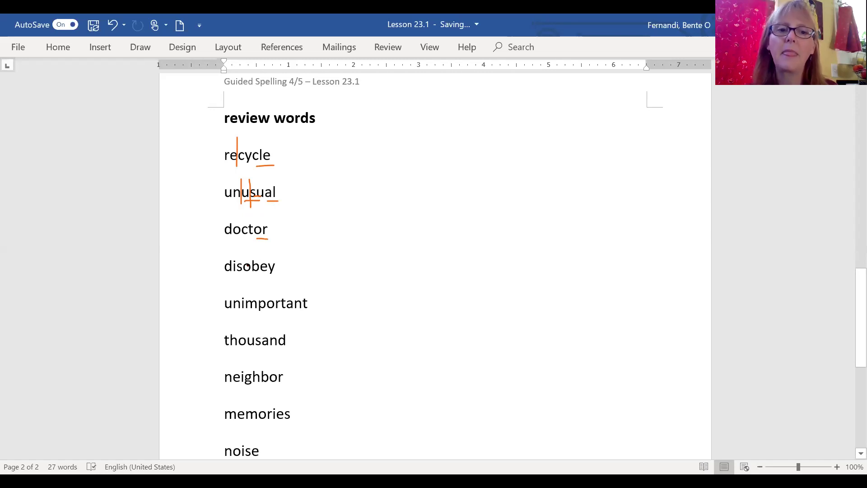
pyautogui.moveTo(244, 251); pyautogui.dragTo(243, 264)
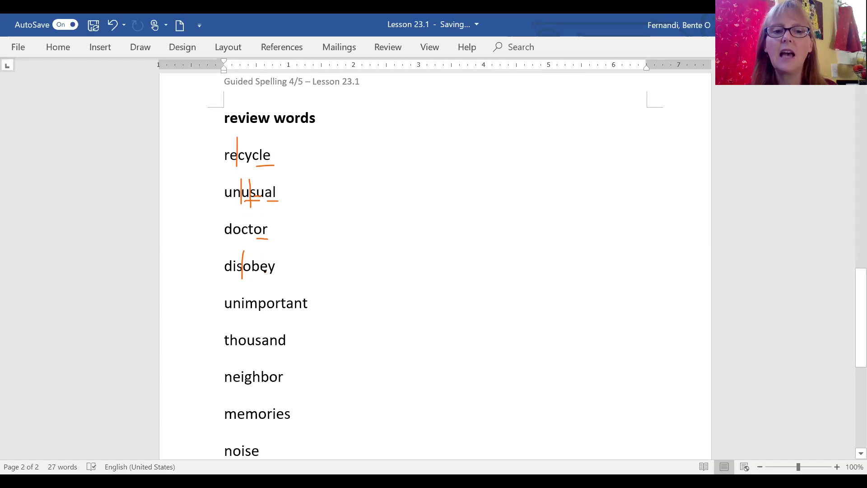
pyautogui.moveTo(263, 276); pyautogui.dragTo(281, 275)
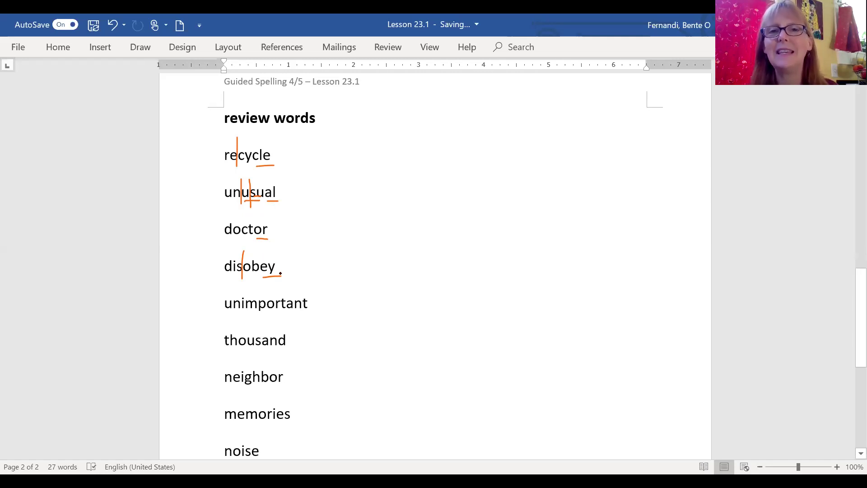
# Split 'un' from unimportant, underline its 'ant', and mark thousand and neighbor's 'or'
pyautogui.scroll(-3, 280, 273)
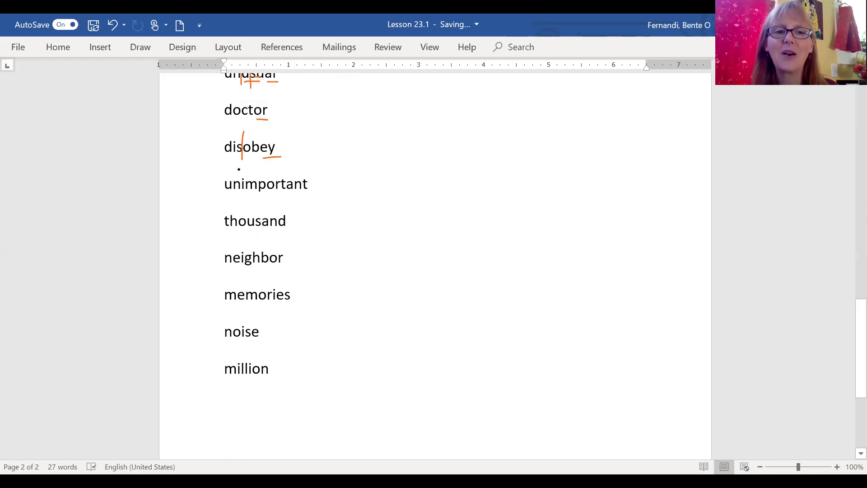
pyautogui.moveTo(239, 170); pyautogui.dragTo(243, 196)
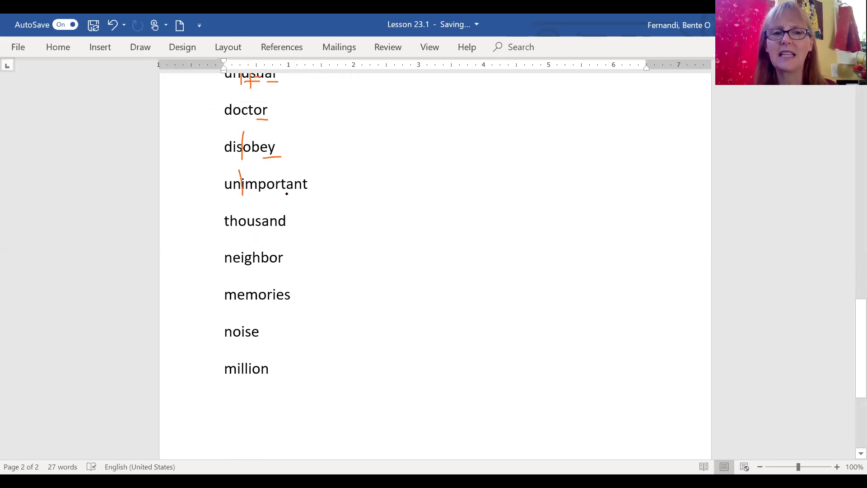
pyautogui.moveTo(286, 194); pyautogui.dragTo(312, 193)
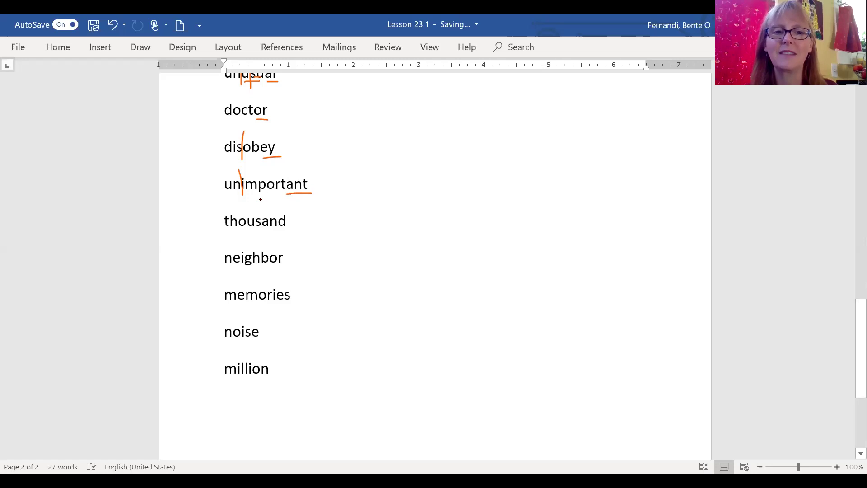
pyautogui.moveTo(241, 229); pyautogui.dragTo(256, 230)
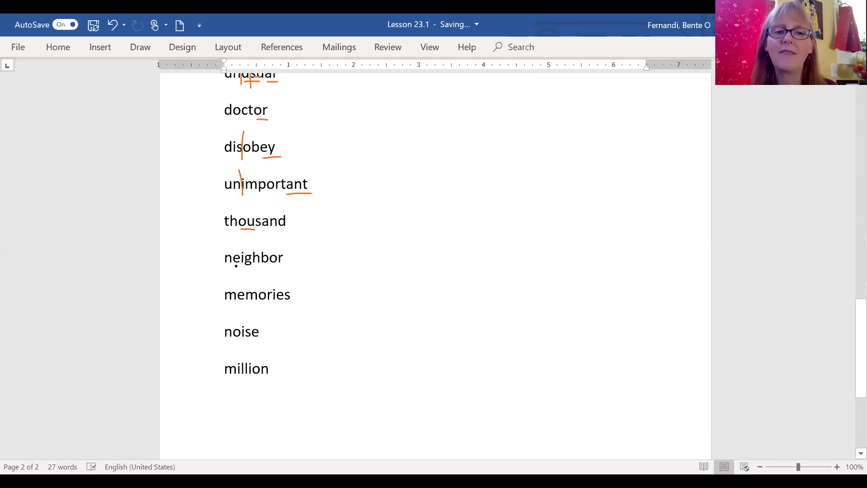
pyautogui.moveTo(236, 266); pyautogui.dragTo(256, 266)
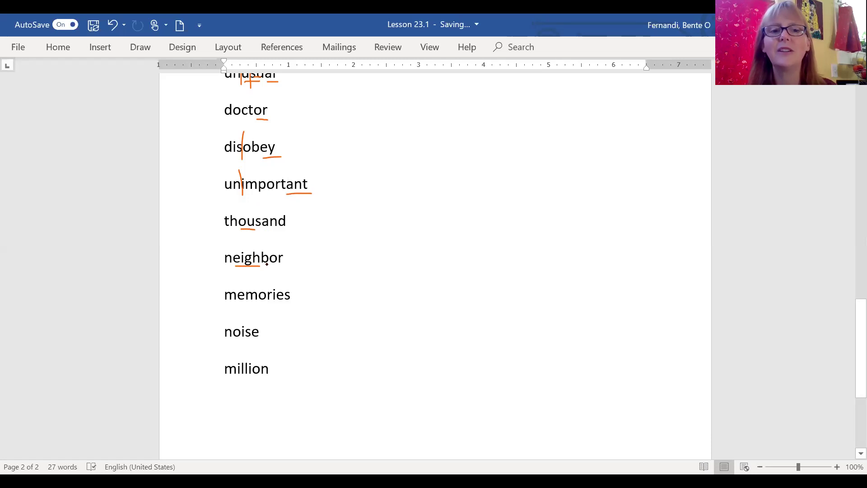
pyautogui.moveTo(271, 265); pyautogui.dragTo(282, 265)
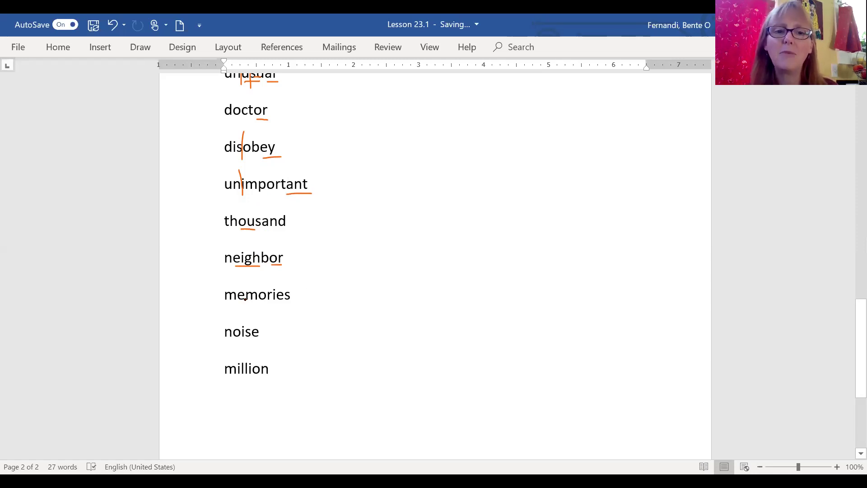
# Note memories' y-to-i change, underline noise's 'oi', and split million between its double l
pyautogui.moveTo(271, 280); pyautogui.dragTo(270, 289)
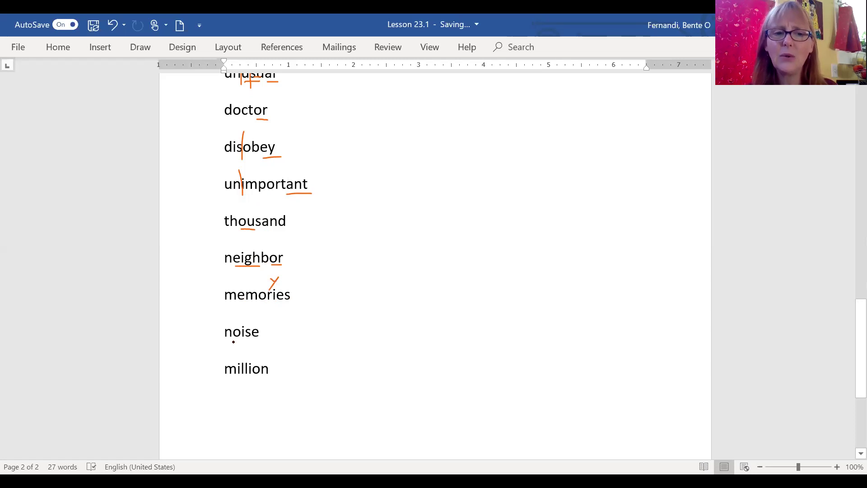
pyautogui.moveTo(234, 338); pyautogui.dragTo(248, 340)
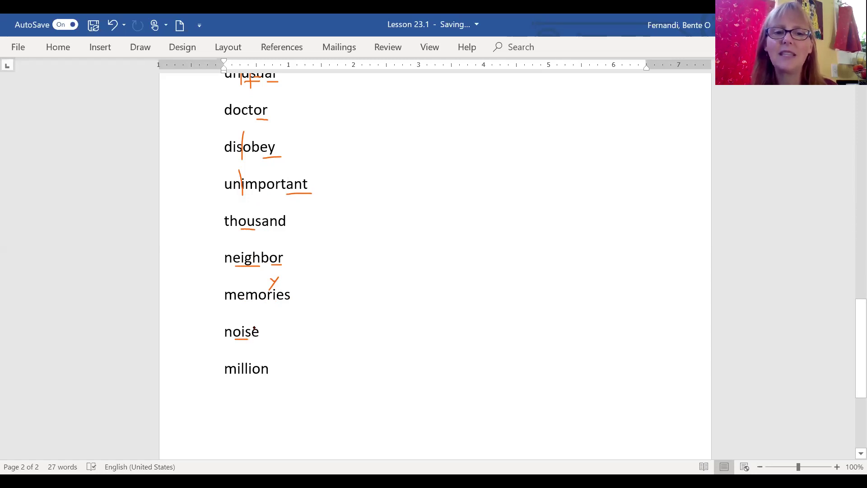
pyautogui.moveTo(249, 334)
pyautogui.mouseDown()
pyautogui.moveTo(252, 324)
pyautogui.moveTo(255, 333)
pyautogui.mouseUp()
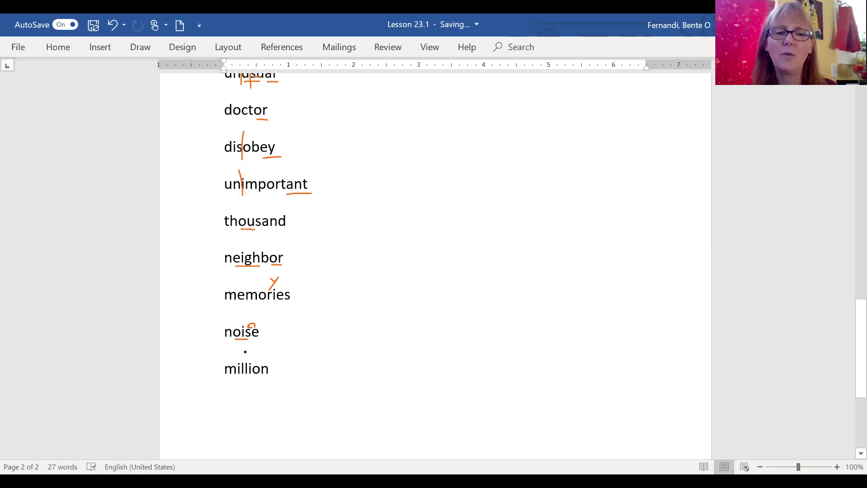
pyautogui.moveTo(245, 351)
pyautogui.mouseDown()
pyautogui.moveTo(244, 382)
pyautogui.moveTo(273, 377)
pyautogui.mouseUp()
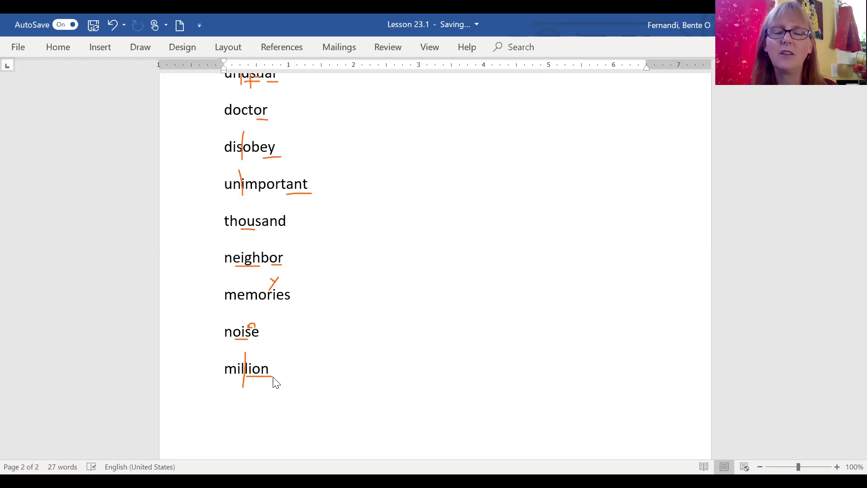